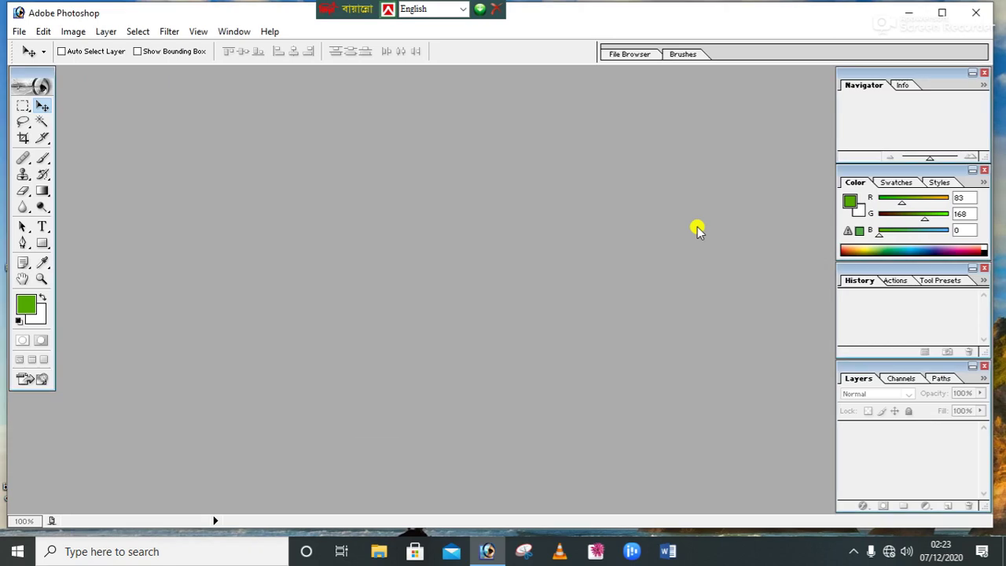
Step: Close Adobe Photoshop from its title bar to reveal the Windows desktop
left_click(988, 8)
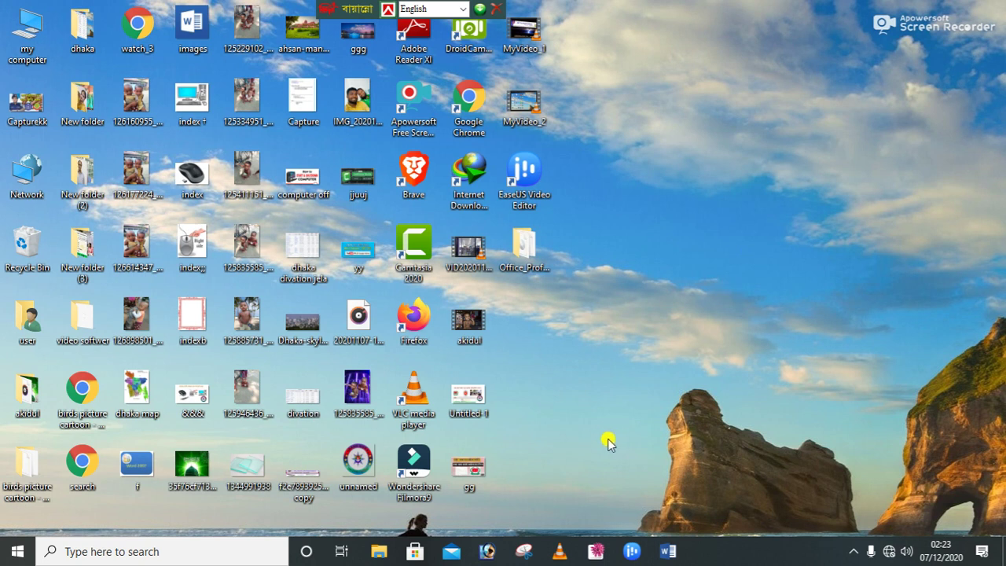
Step: Refresh the desktop ten times, then relaunch Photoshop from its repositioned taskbar icon
right_click(601, 345)
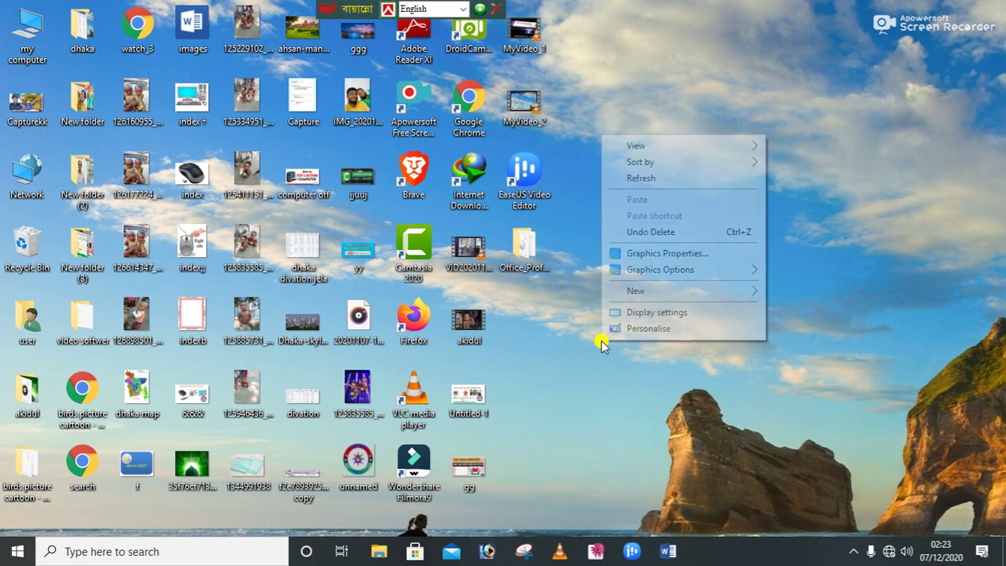
left_click(633, 179)
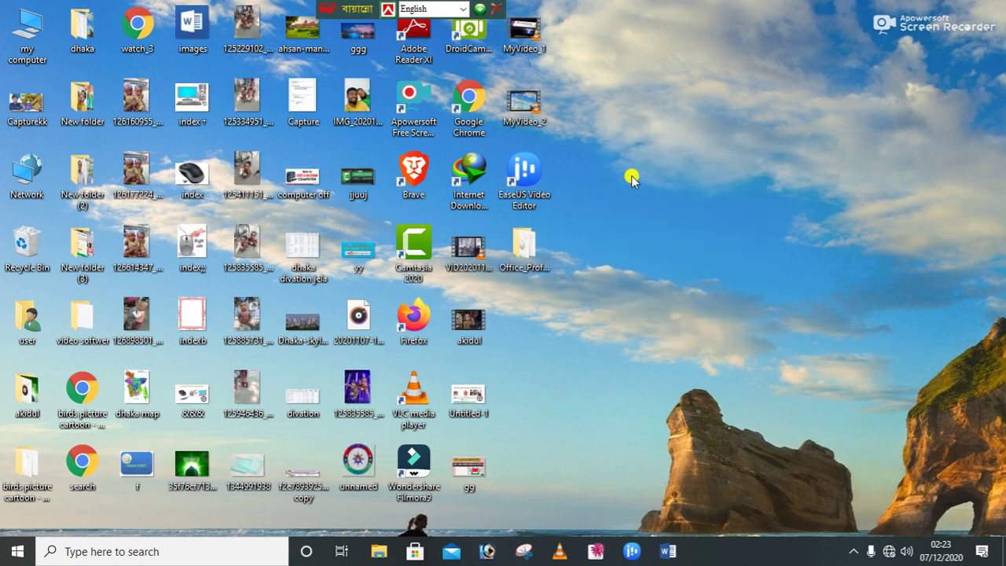
right_click(580, 297)
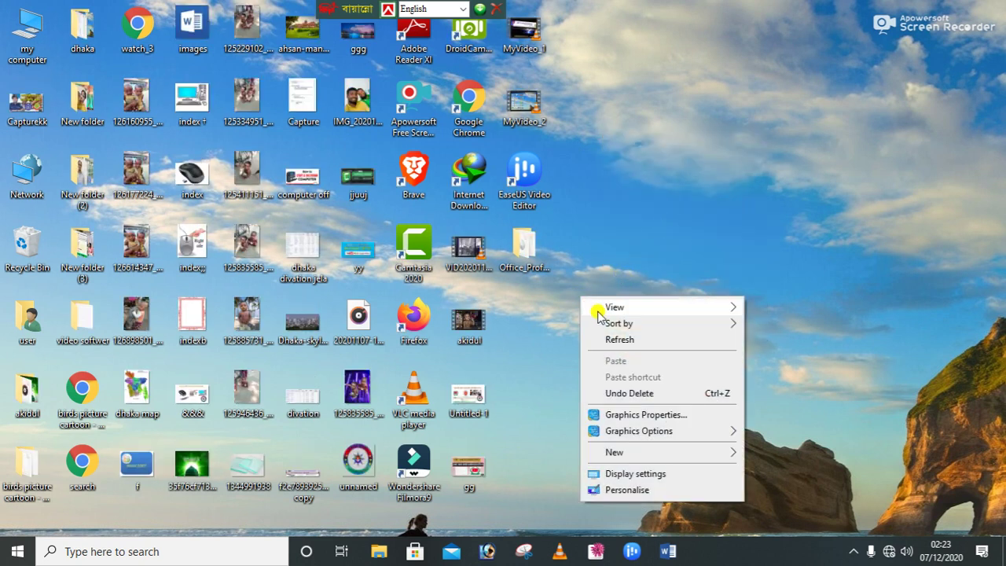
left_click(636, 339)
right_click(631, 279)
left_click(660, 324)
right_click(657, 254)
left_click(680, 297)
right_click(657, 230)
left_click(689, 273)
right_click(668, 230)
left_click(685, 270)
right_click(680, 227)
left_click(706, 276)
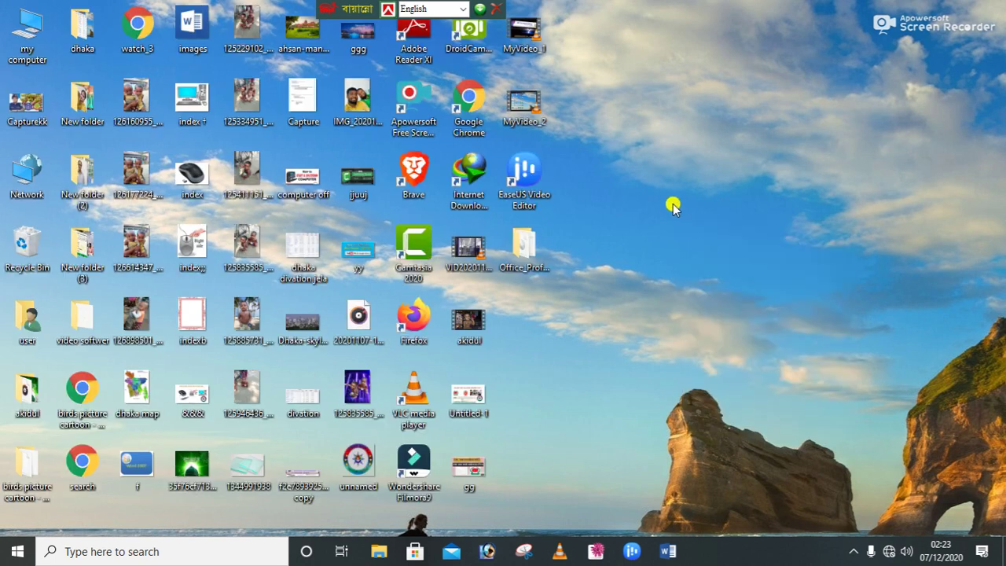
right_click(670, 203)
left_click(693, 247)
right_click(656, 182)
left_click(684, 224)
right_click(663, 182)
left_click(701, 226)
left_click_drag(517, 553, 482, 556)
left_click(481, 554)
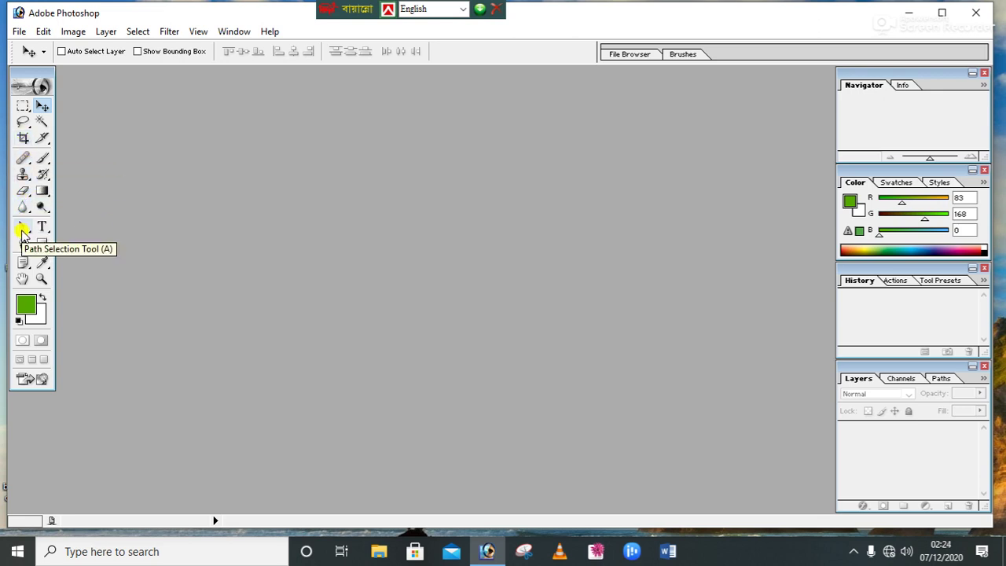
Step: Select the Type tool and open the green dome JPG from the Desktop
left_click(43, 226)
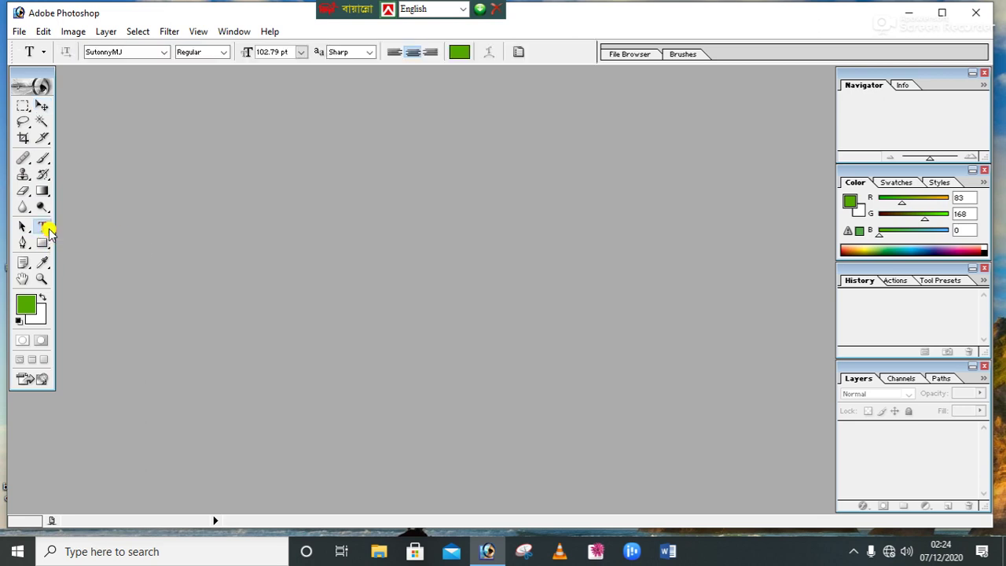
double_click(256, 235)
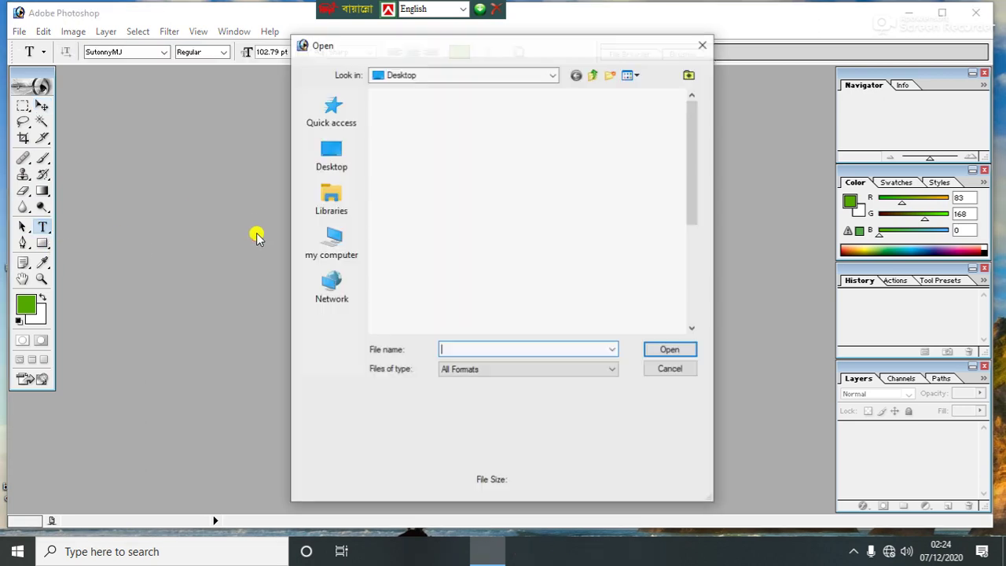
left_click(703, 44)
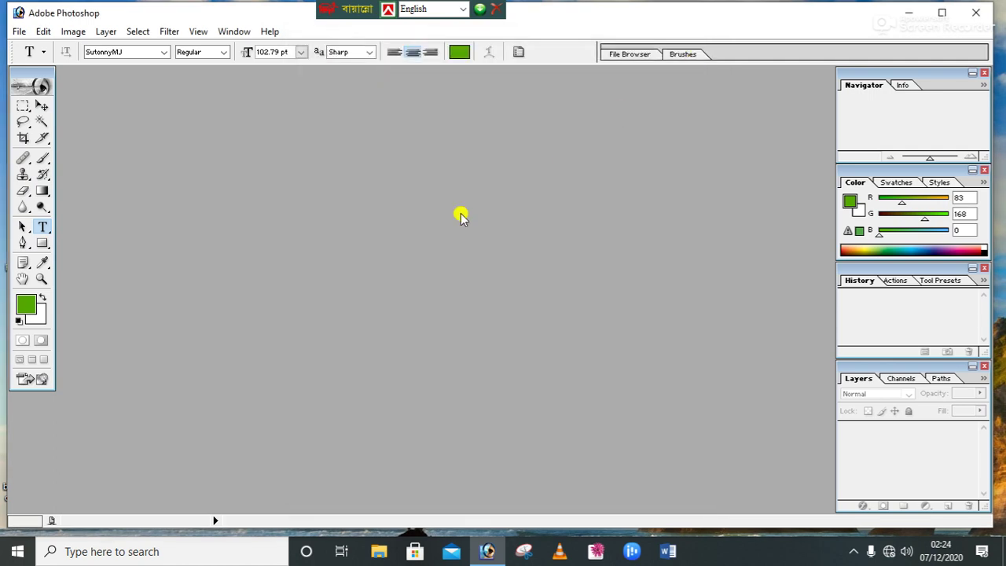
left_click(19, 31)
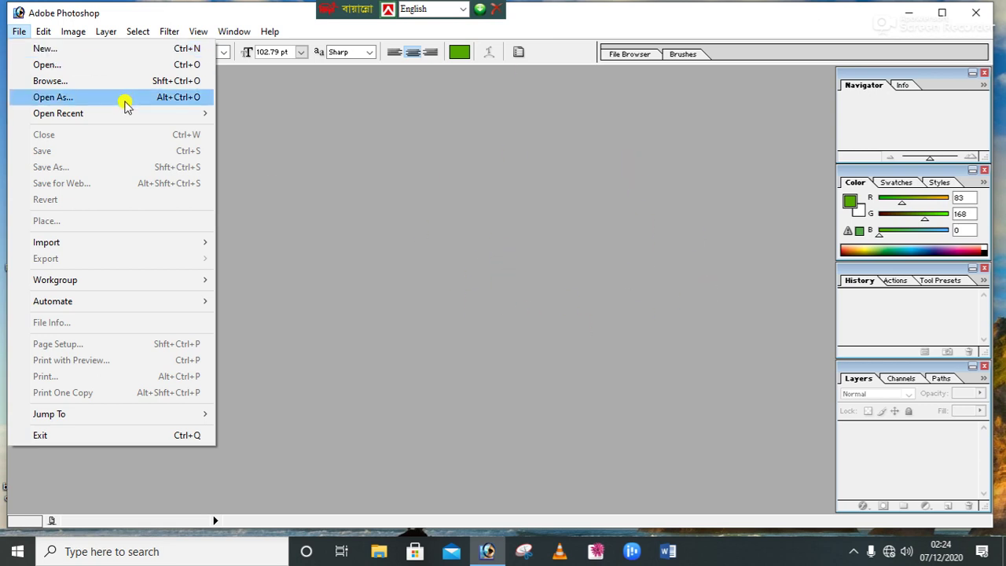
left_click(41, 66)
scroll(475, 259, "down", 5)
scroll(475, 259, "up", 2)
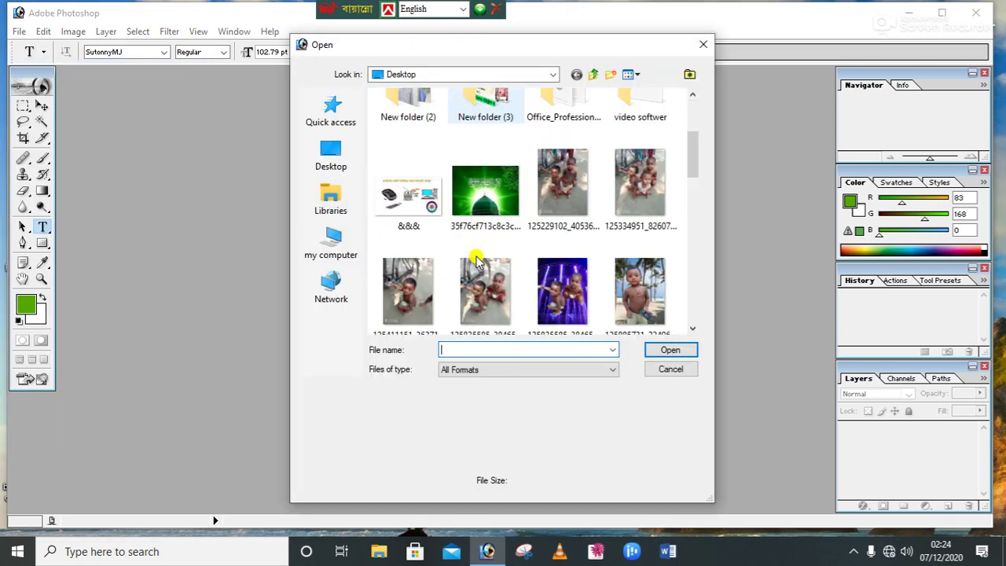
left_click(481, 188)
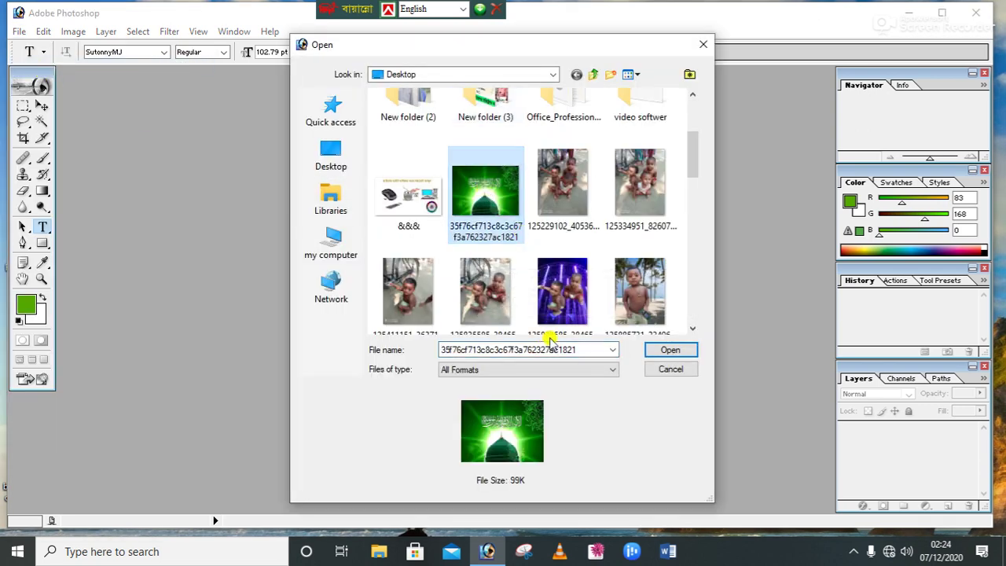
left_click(672, 351)
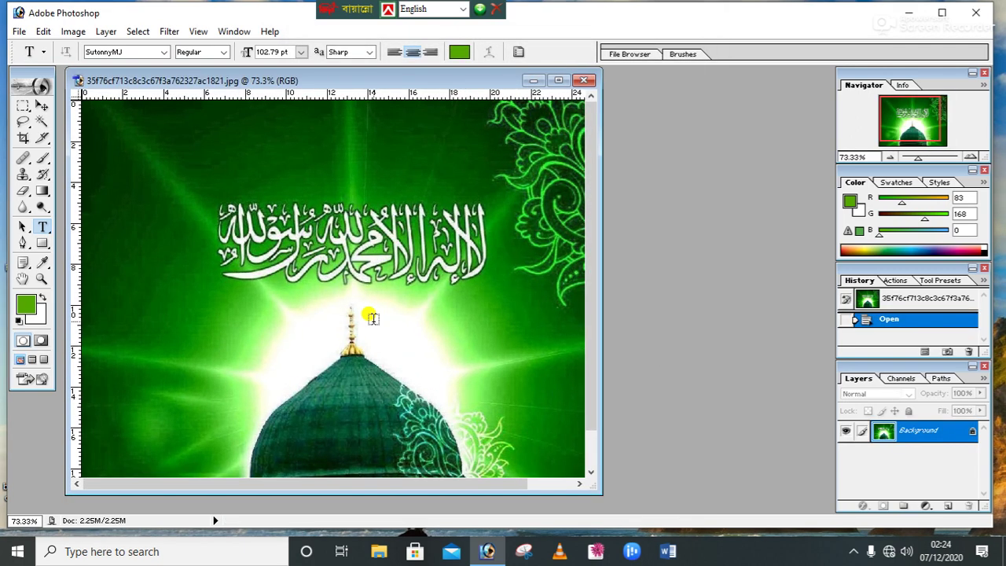
scroll(372, 318, "down", 1)
scroll(372, 317, "down", 1)
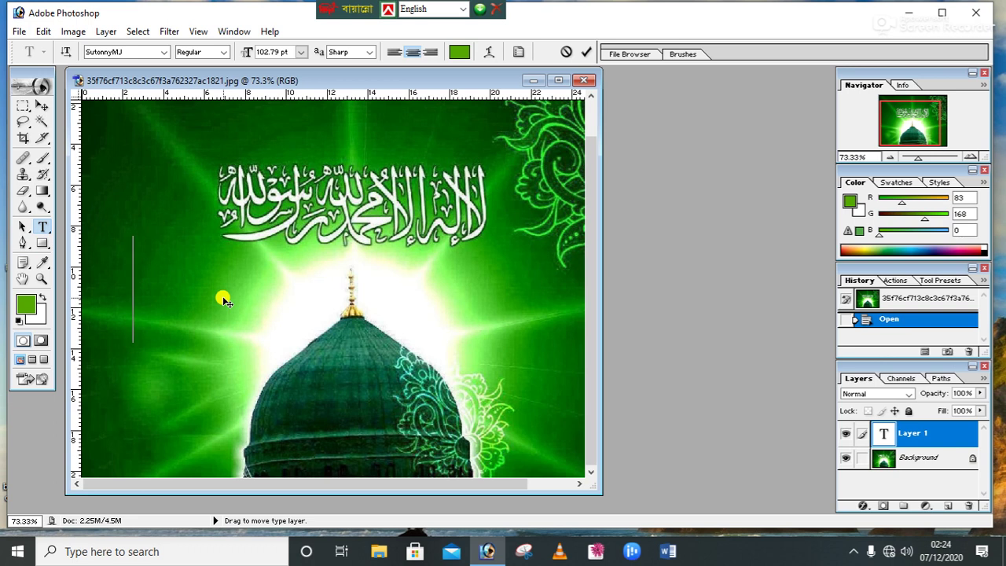
Step: Type the person's name in Bengali using the Bijoy keyboard, then maximize the image window
type("ধম")
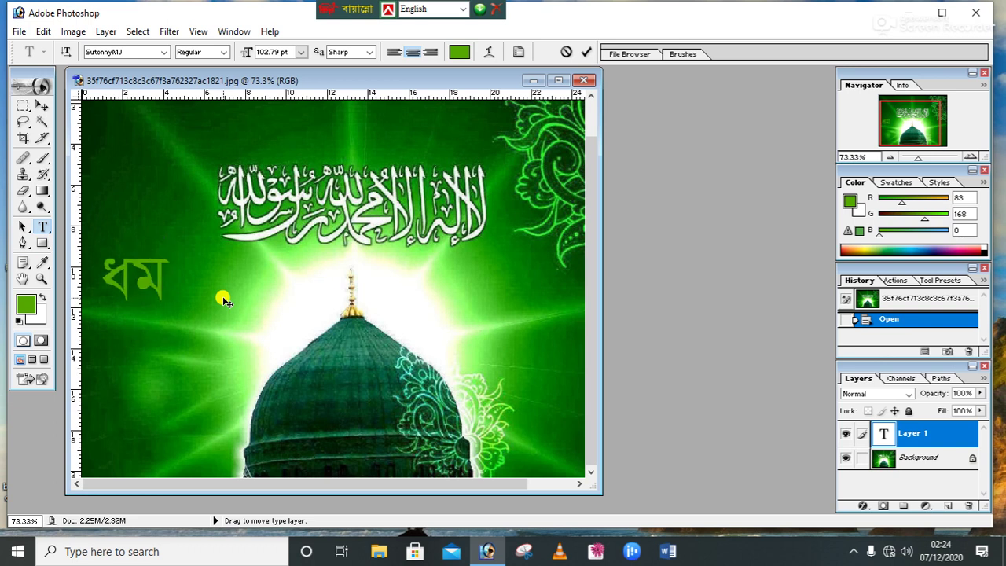
key("BackSpace")
key("BackSpace")
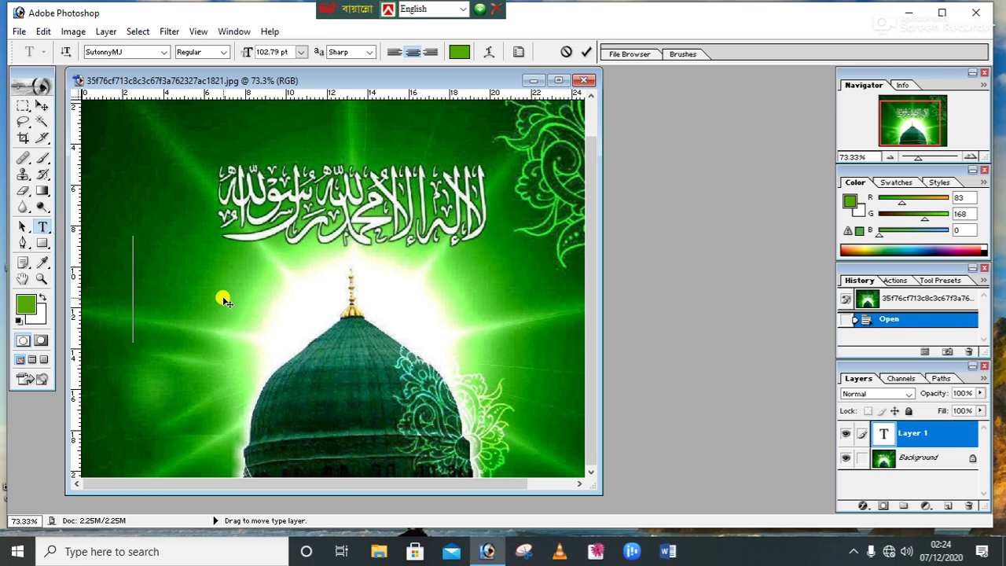
key("ctrl+alt+b")
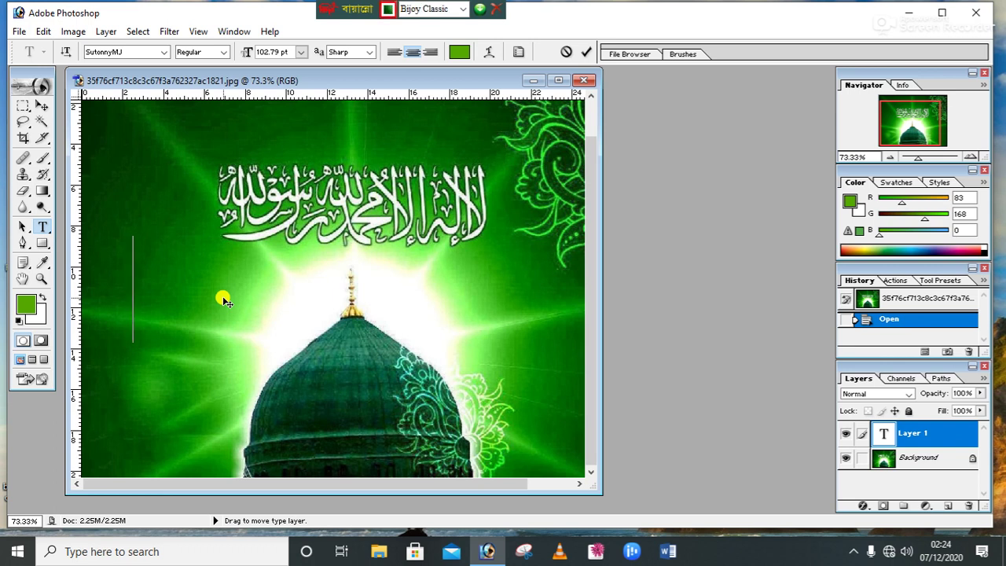
type("শাি")
type("হন")
type(" বি")
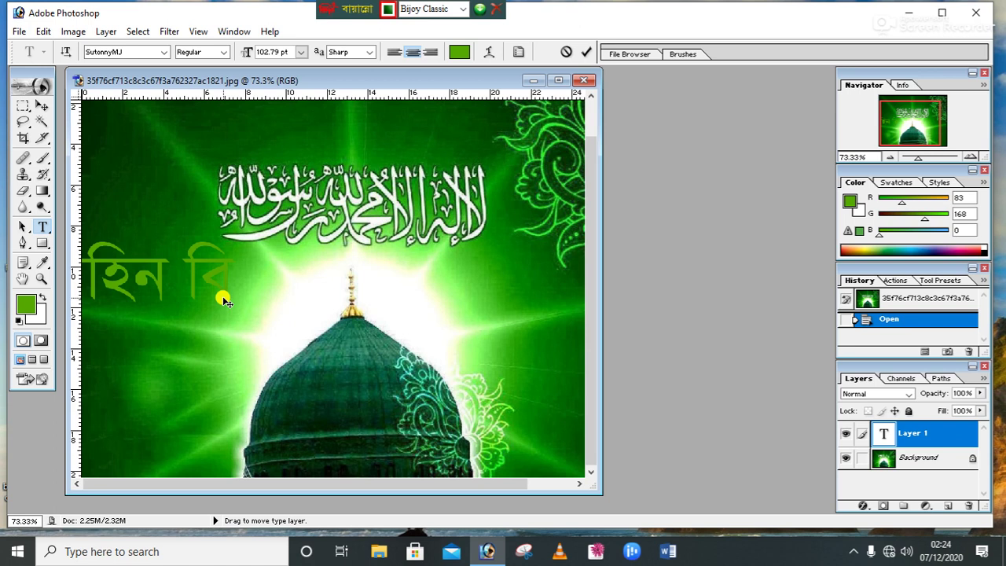
type("শ্ব")
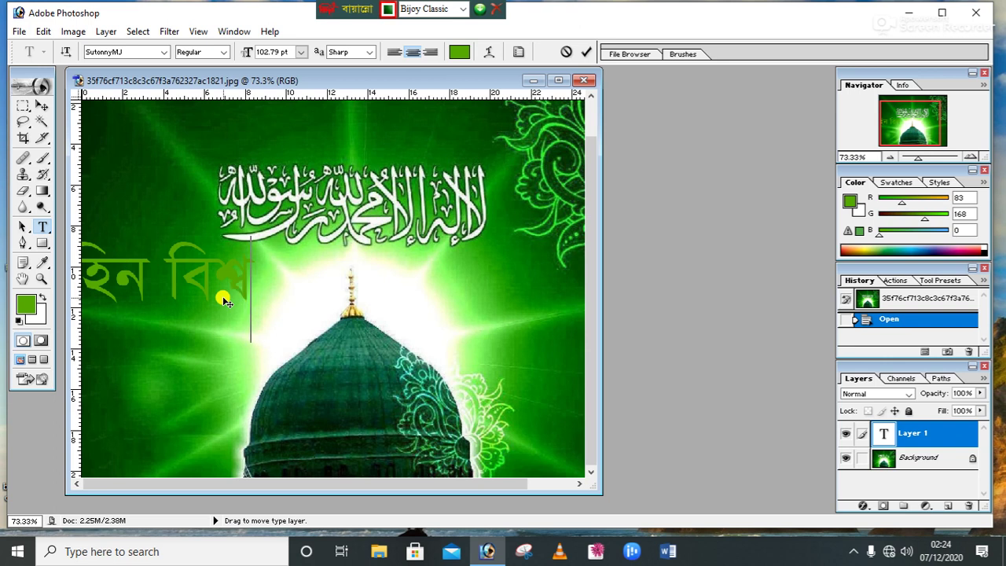
type("াস")
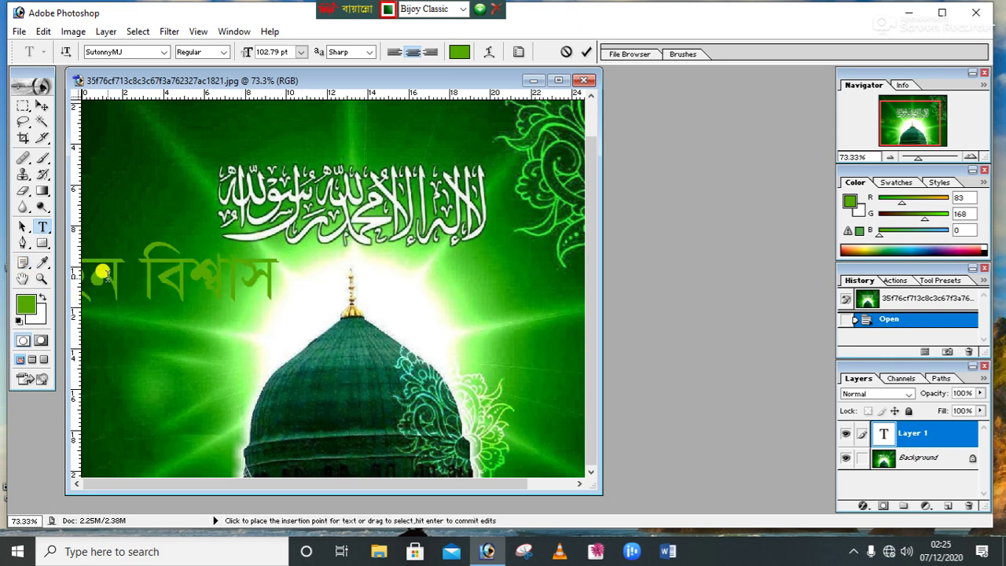
left_click(558, 80)
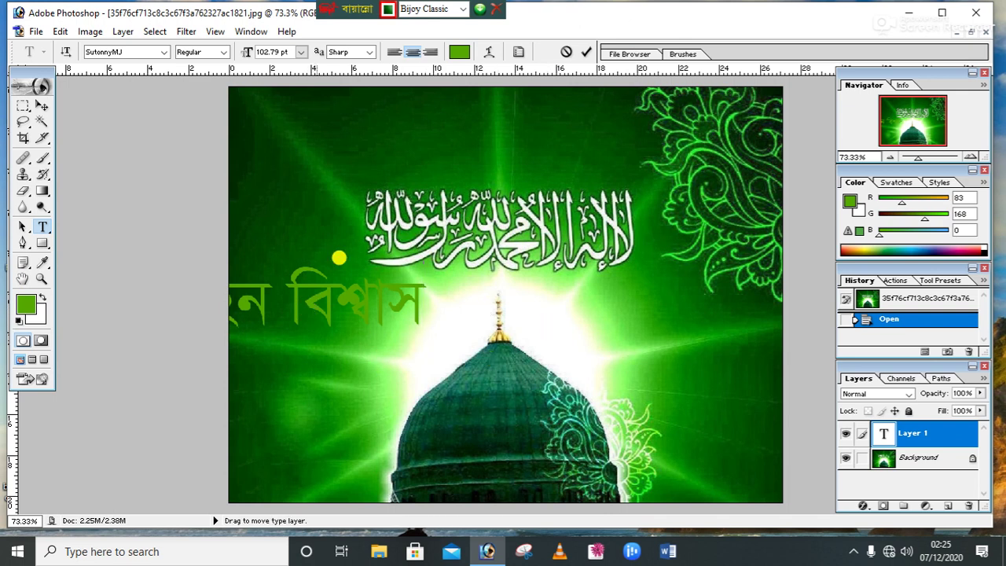
Step: Drag the Bengali name layer to the top-left of the image, clearing the keyboard toolbar aside
left_click(42, 105)
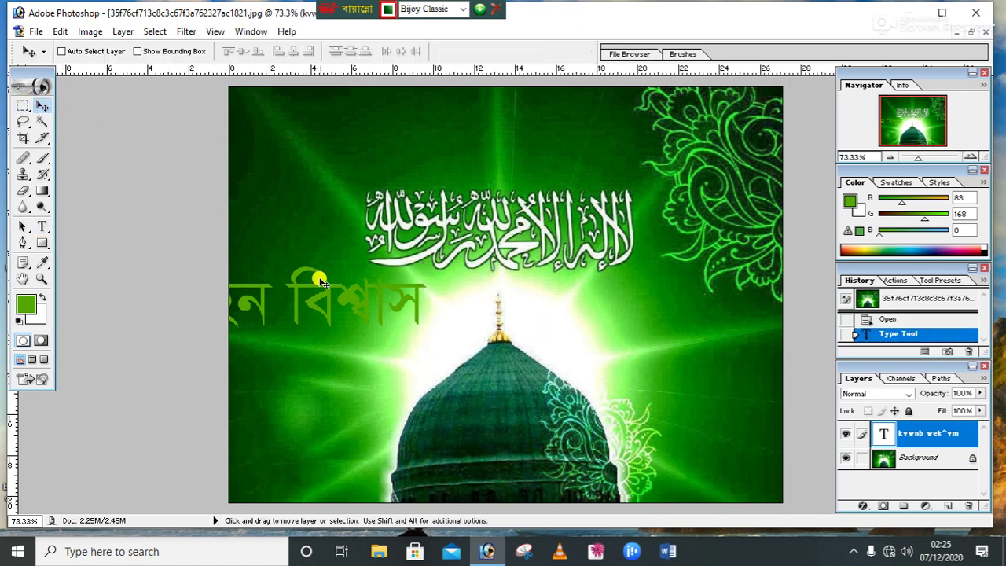
left_click_drag(270, 307, 610, 343)
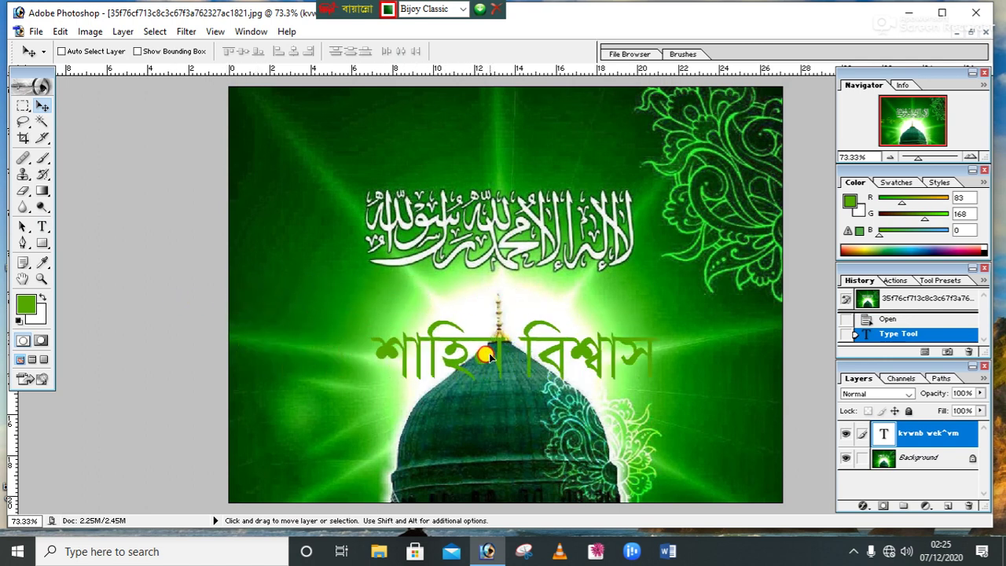
mouse_move(610, 343)
left_mouse_down()
mouse_move(337, 143)
mouse_move(360, 132)
left_mouse_up()
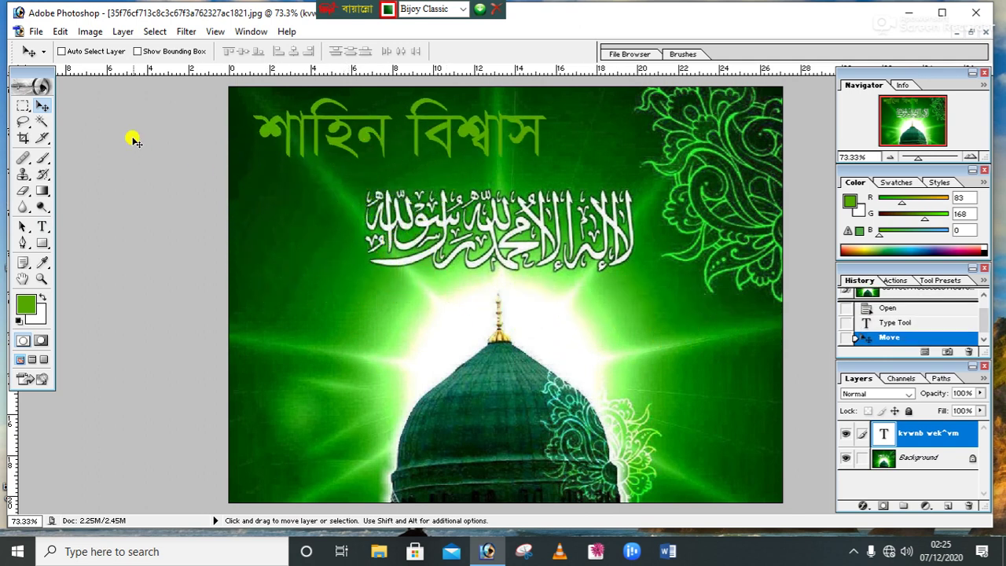
left_click_drag(342, 9, 776, 9)
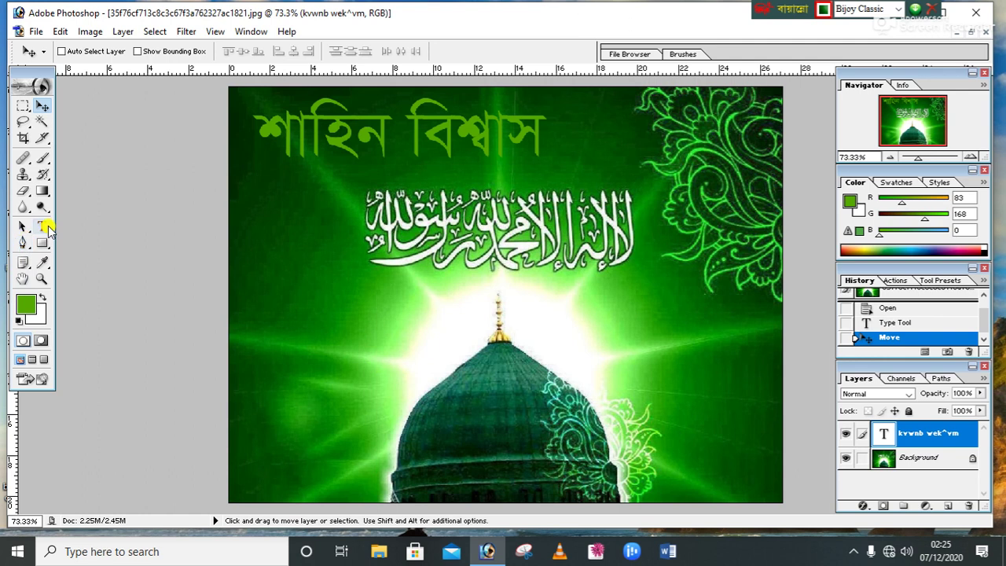
left_click(45, 227)
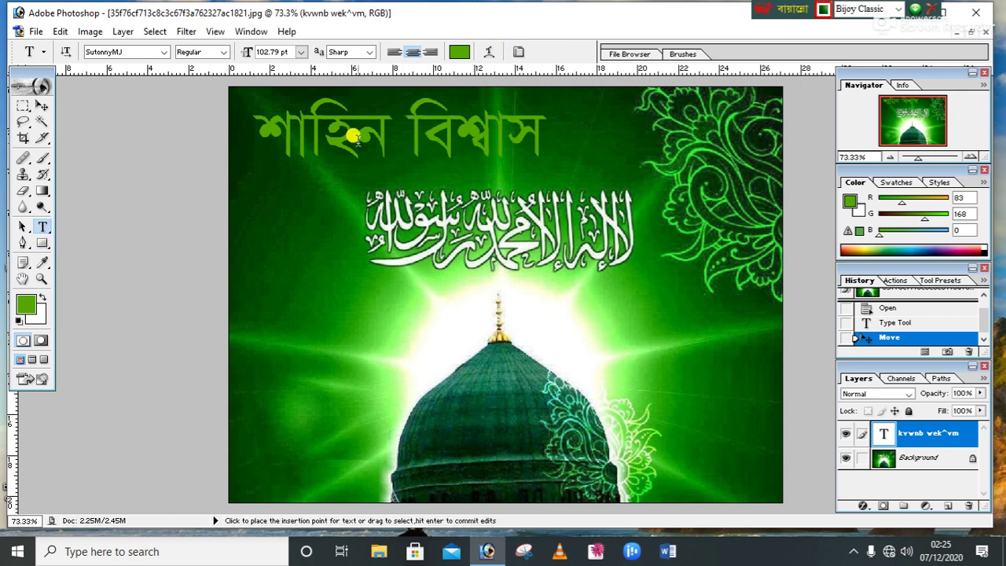
Step: Apply an Arch warp to the name and drag it down just above the calligraphy
left_click(260, 124)
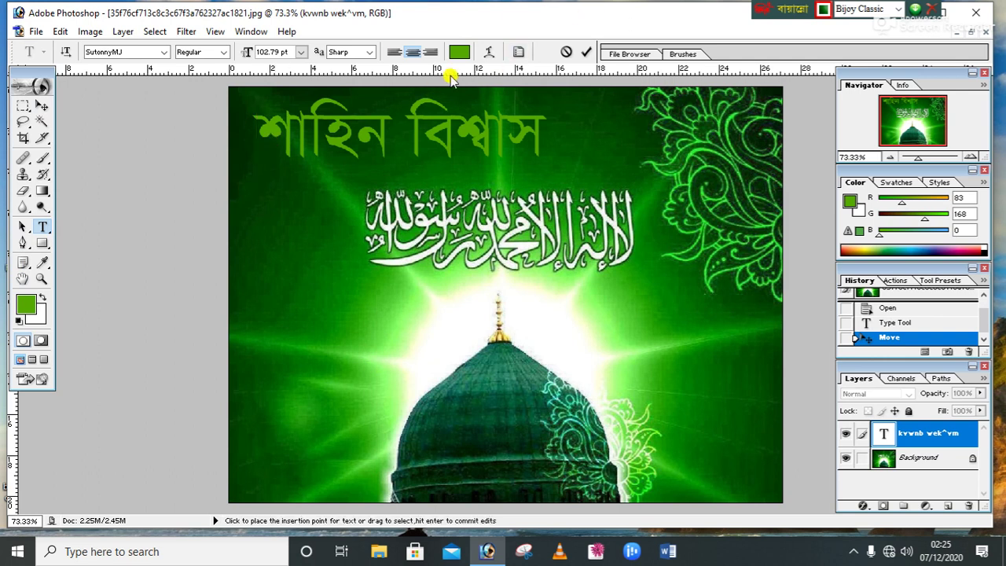
left_click(489, 52)
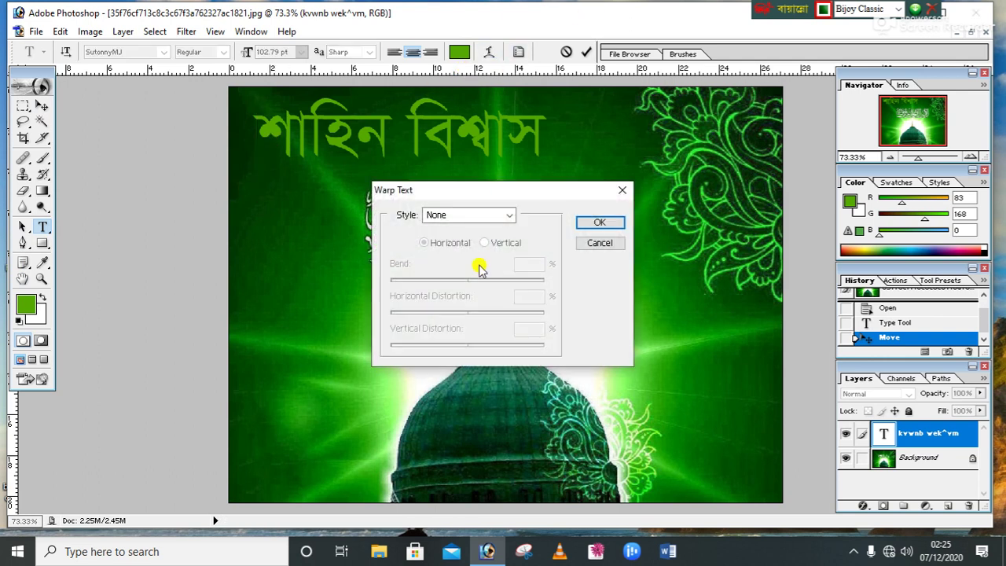
left_click(511, 216)
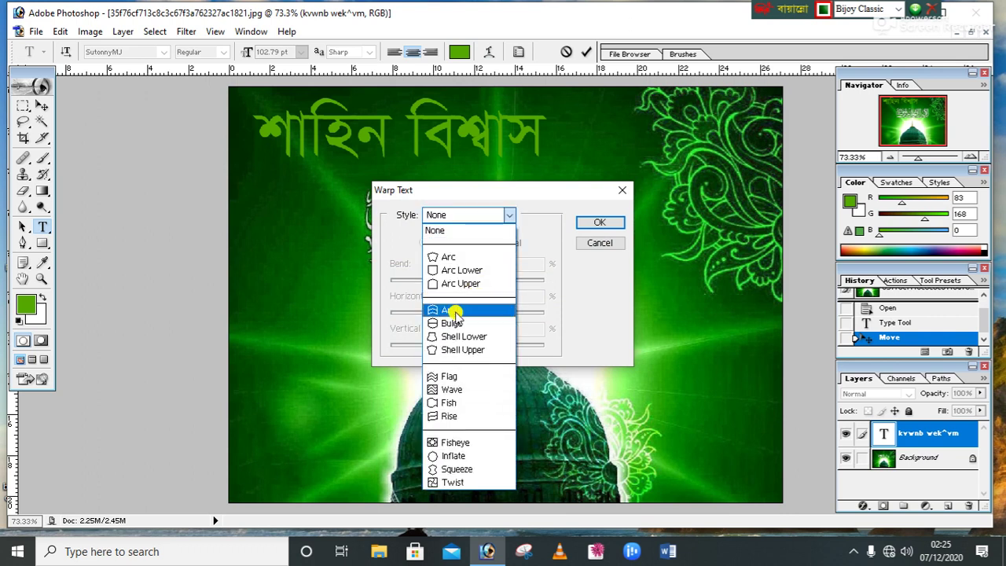
left_click(458, 311)
left_click(599, 224)
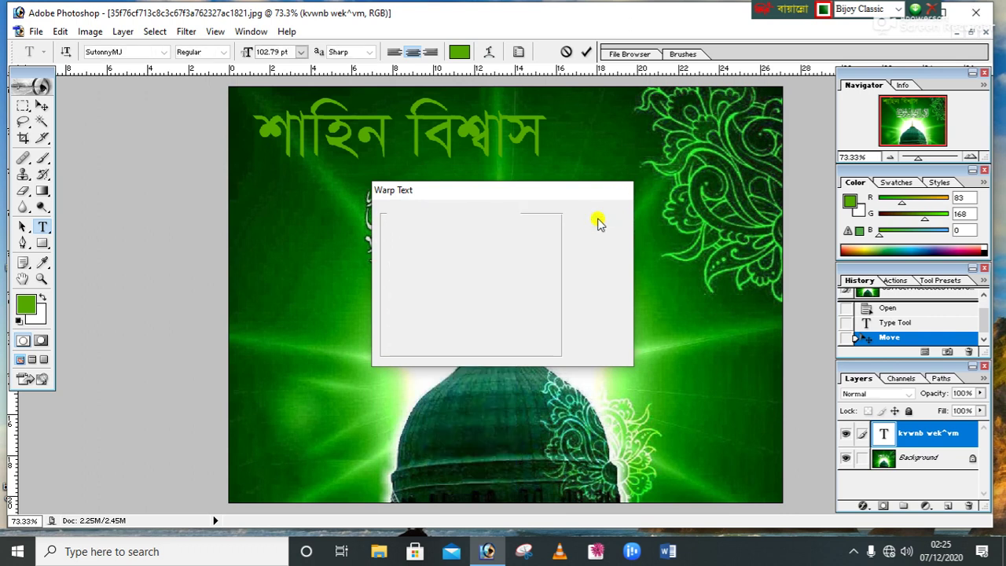
left_click(42, 106)
left_click_drag(393, 93, 378, 142)
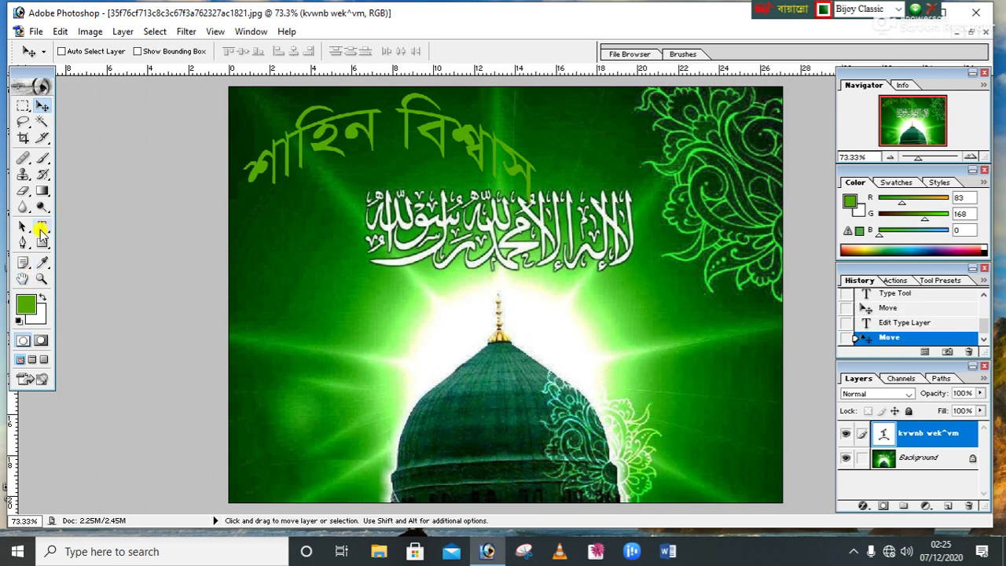
left_click(42, 227)
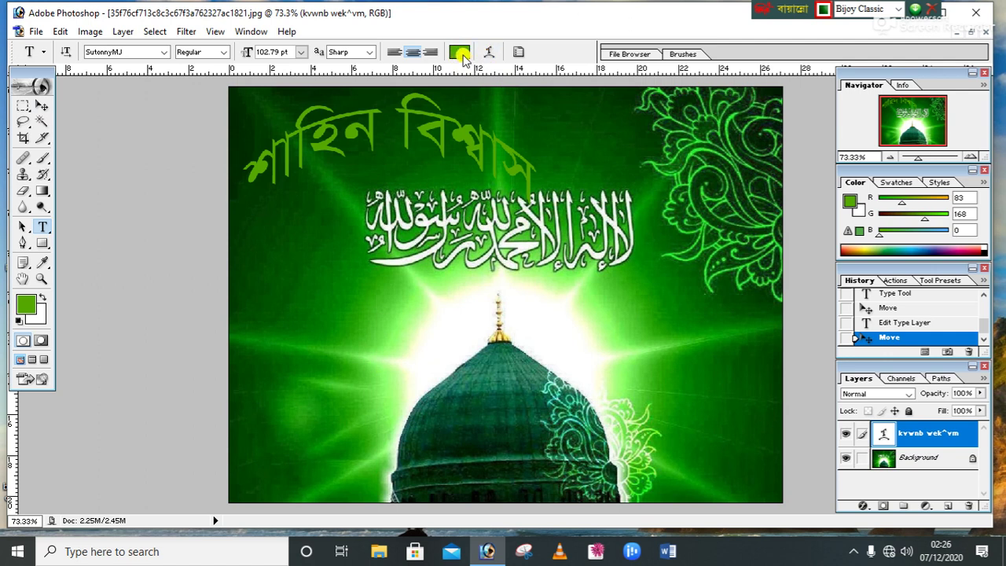
left_click(459, 52)
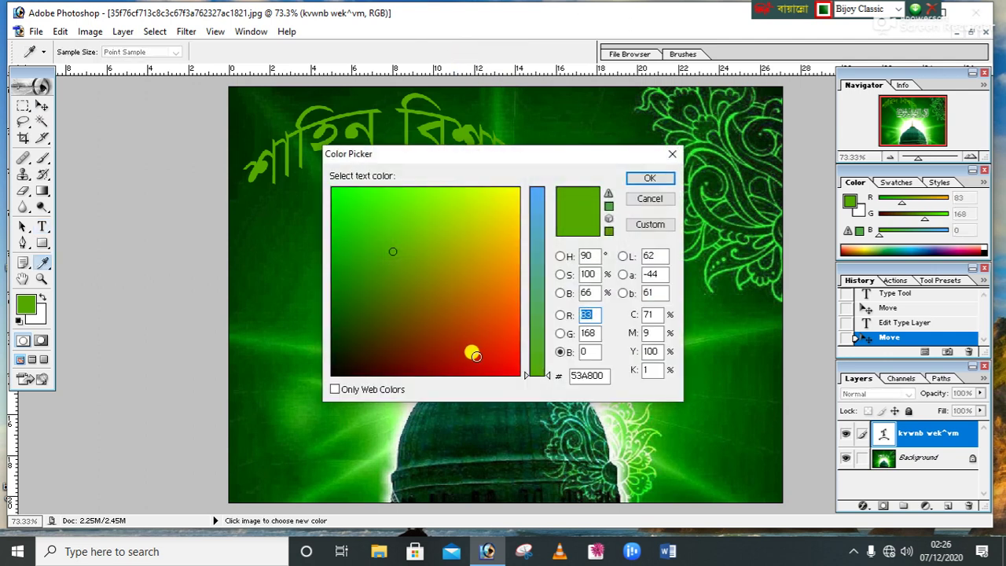
left_click(473, 359)
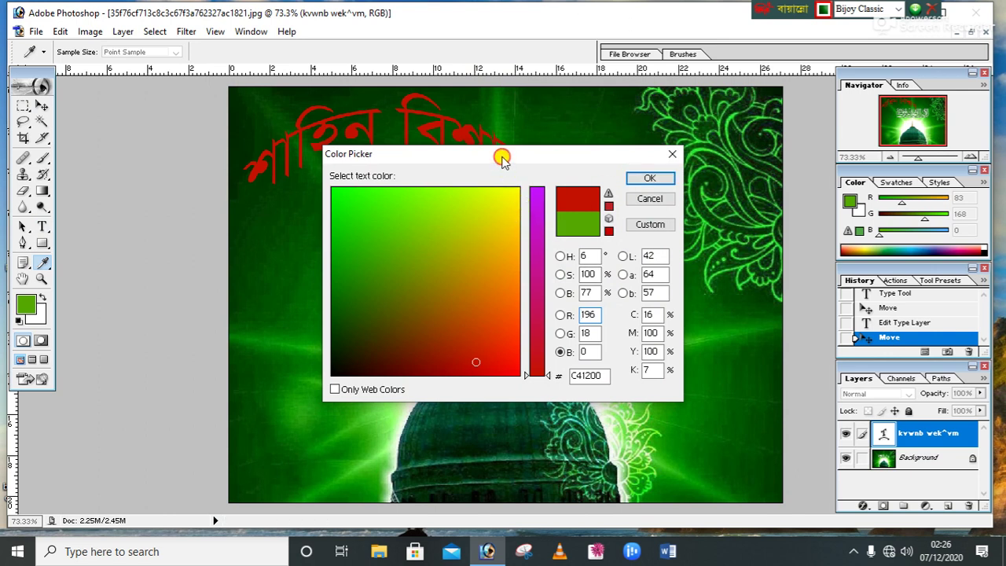
left_click_drag(502, 158, 513, 254)
mouse_move(460, 415)
left_mouse_down()
mouse_move(422, 355)
mouse_move(498, 326)
left_mouse_up()
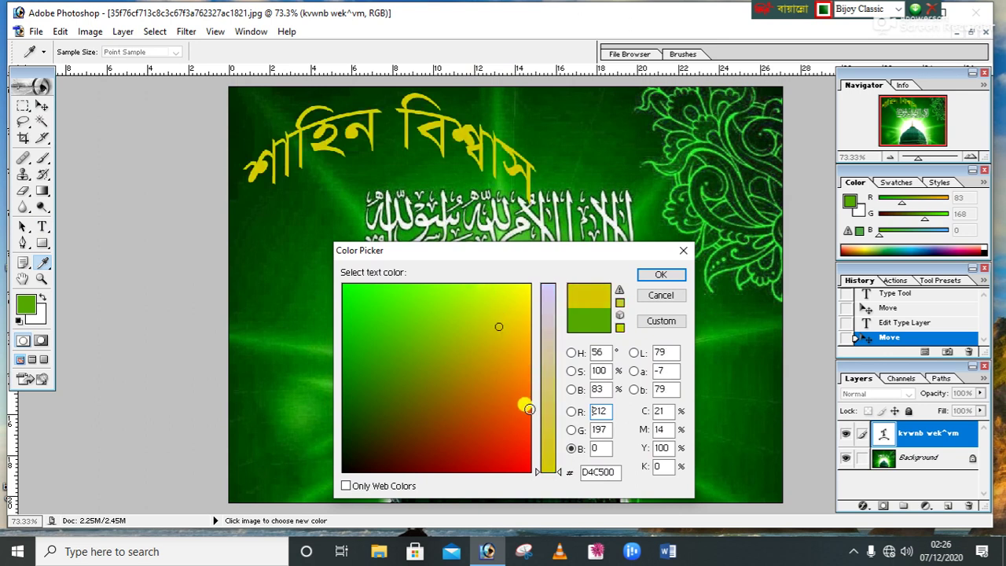
left_click_drag(542, 456, 554, 355)
mouse_move(487, 375)
left_mouse_down()
mouse_move(377, 420)
mouse_move(433, 464)
mouse_move(448, 433)
left_mouse_up()
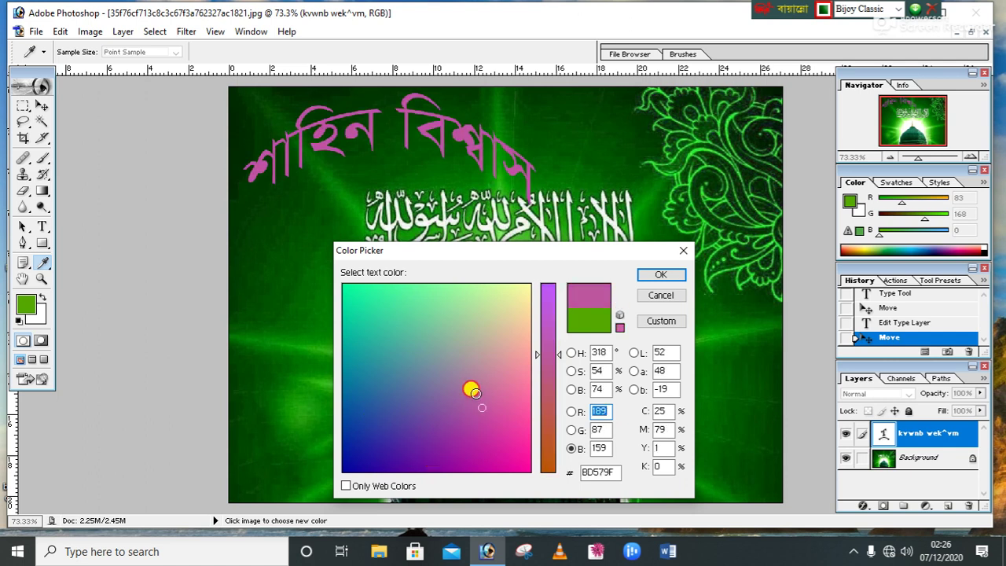
left_click_drag(433, 353, 443, 425)
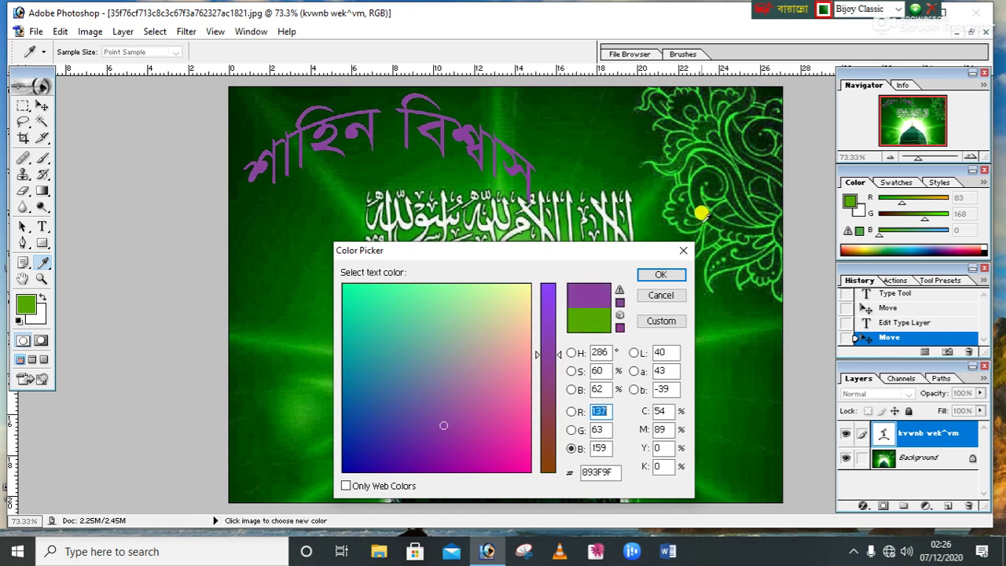
left_click(681, 253)
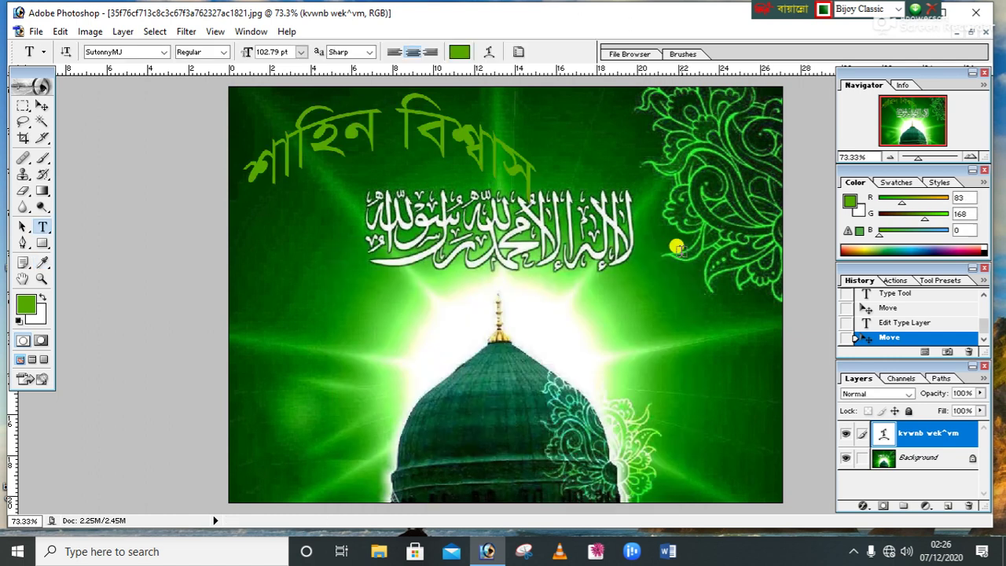
left_click(489, 51)
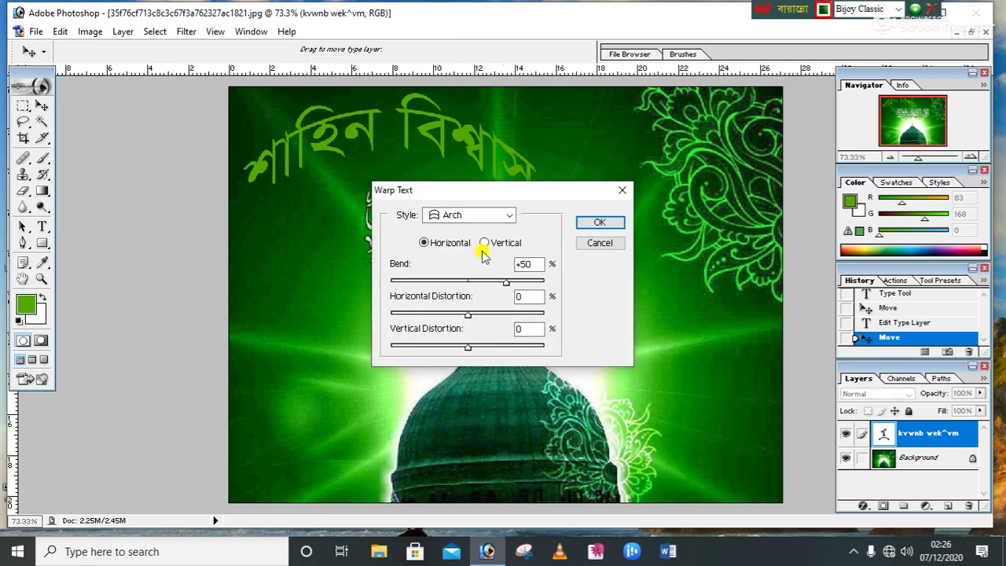
left_click(624, 191)
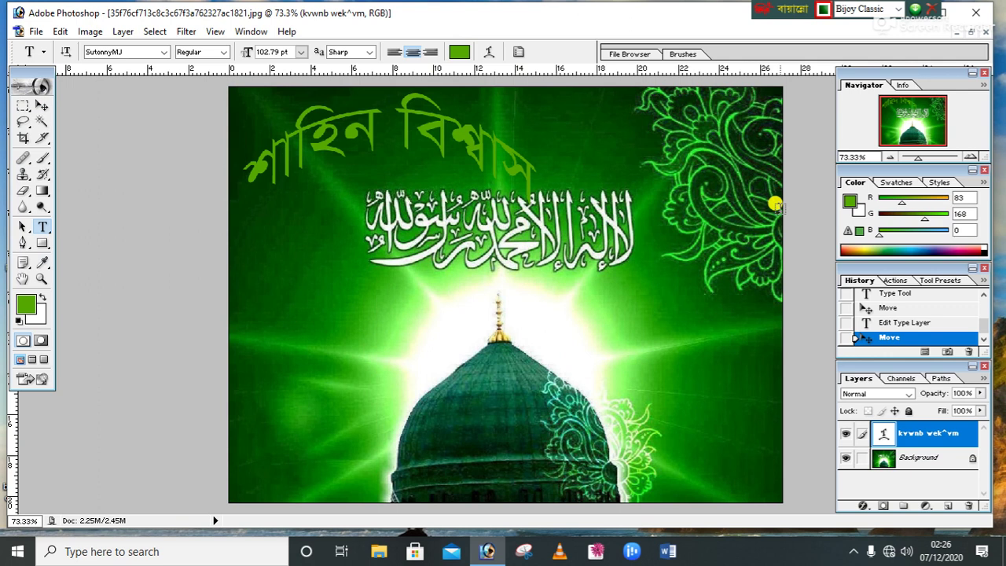
left_click(33, 33)
Step: Create a new A4-preset document and maximize the Untitled-1 window
left_click(55, 47)
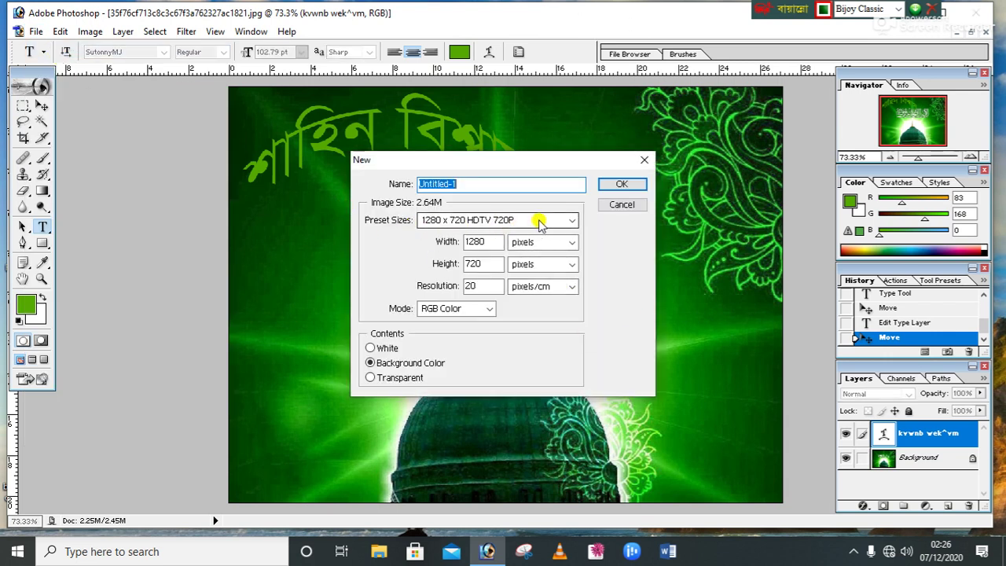
left_click(571, 220)
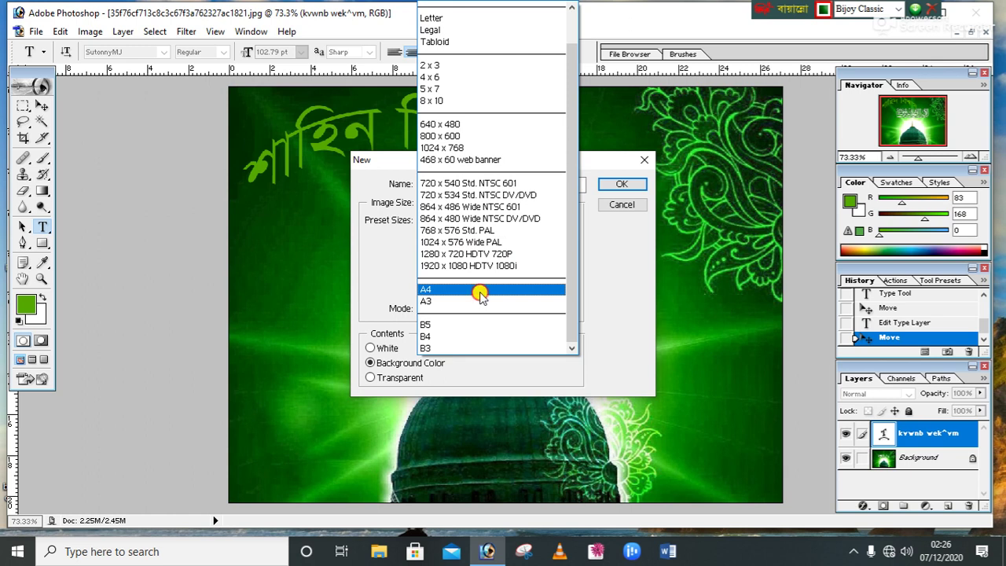
left_click(480, 291)
left_click(620, 185)
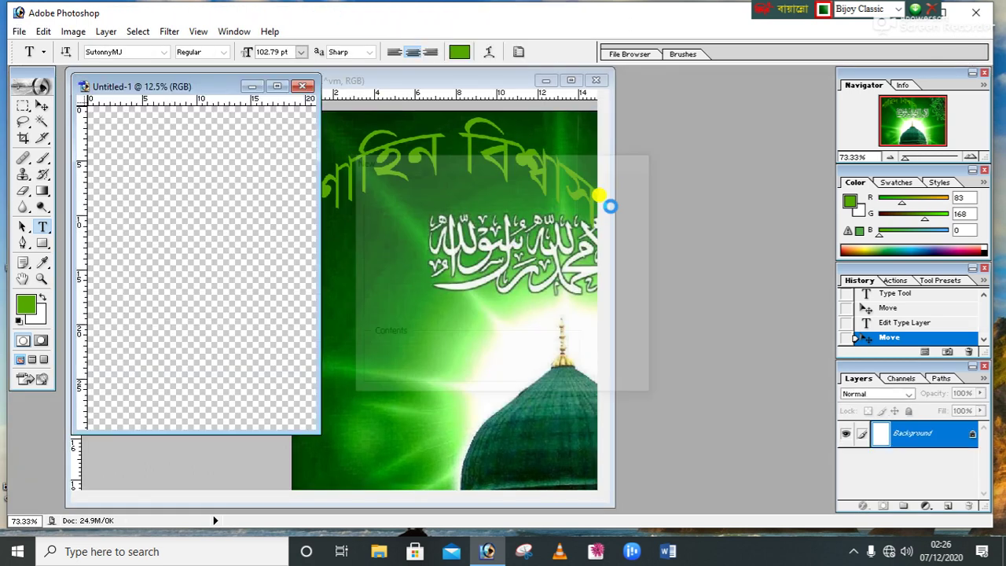
left_click(277, 86)
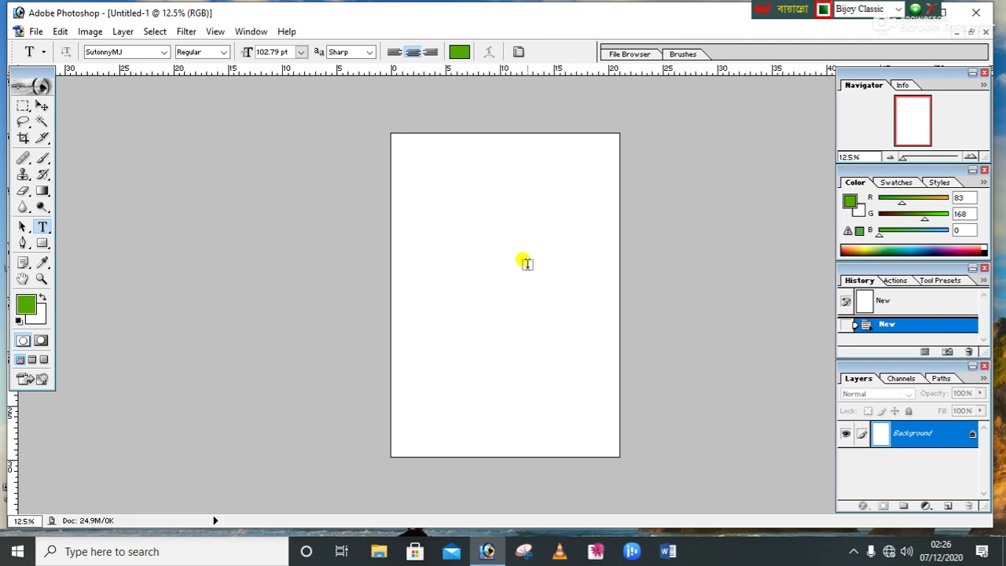
scroll(535, 349, "down", 1)
scroll(534, 349, "up", 1)
scroll(535, 349, "down", 2)
scroll(535, 348, "up", 2)
scroll(535, 349, "up", 3)
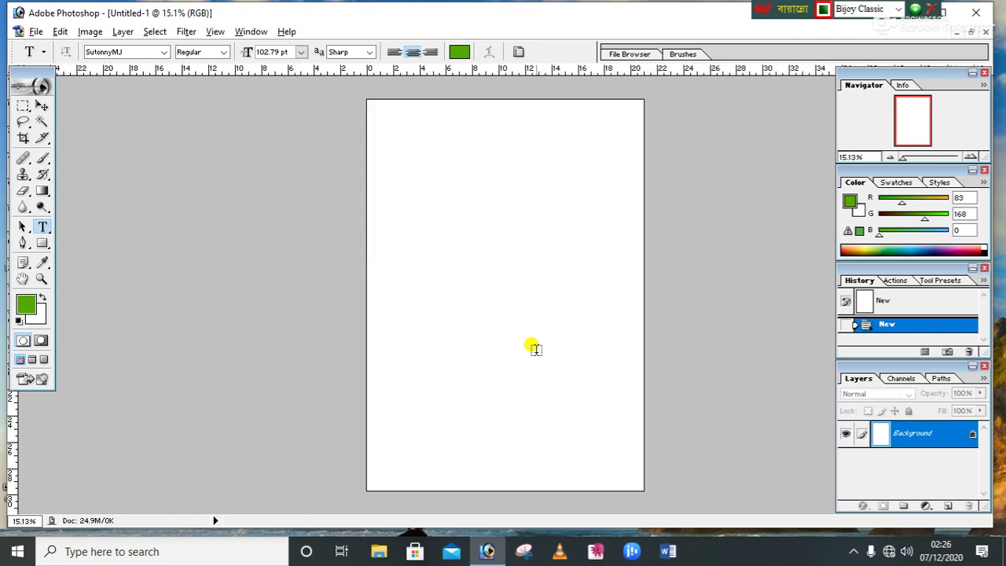
scroll(535, 349, "down", 1)
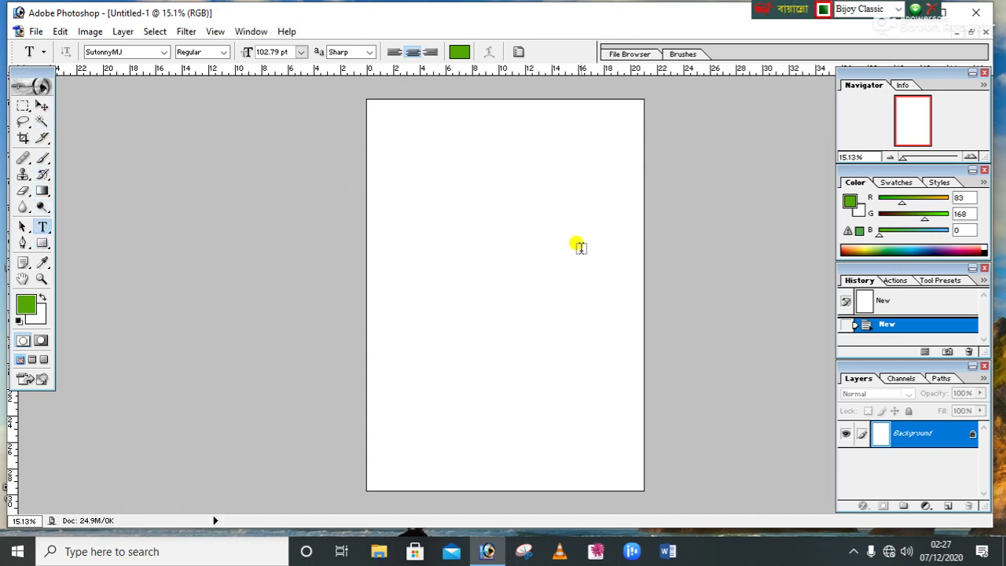
Step: Type the person's name in Bengali near the page top and shift it right onto the page
left_click(395, 183)
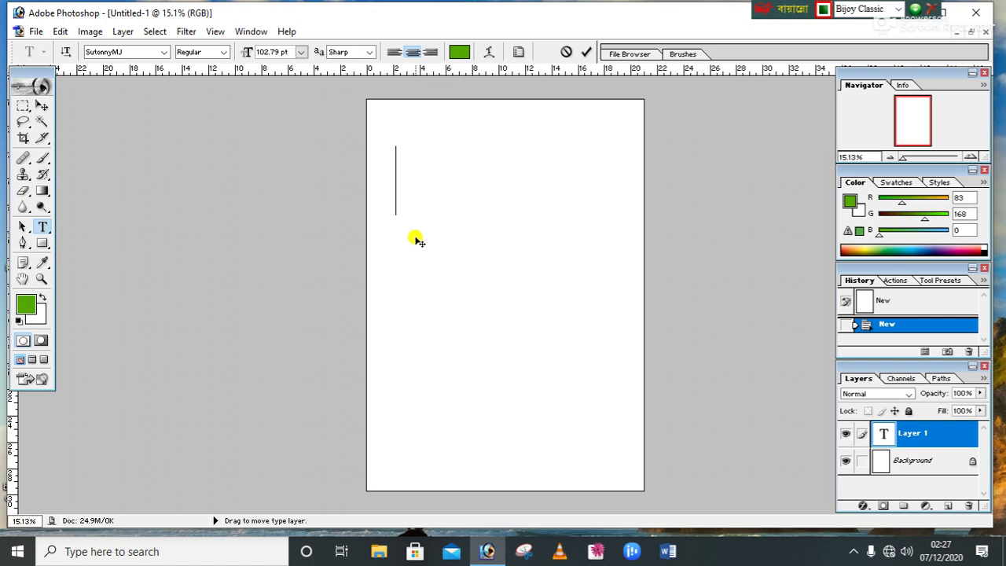
type("h")
key("BackSpace")
type("MfDin")
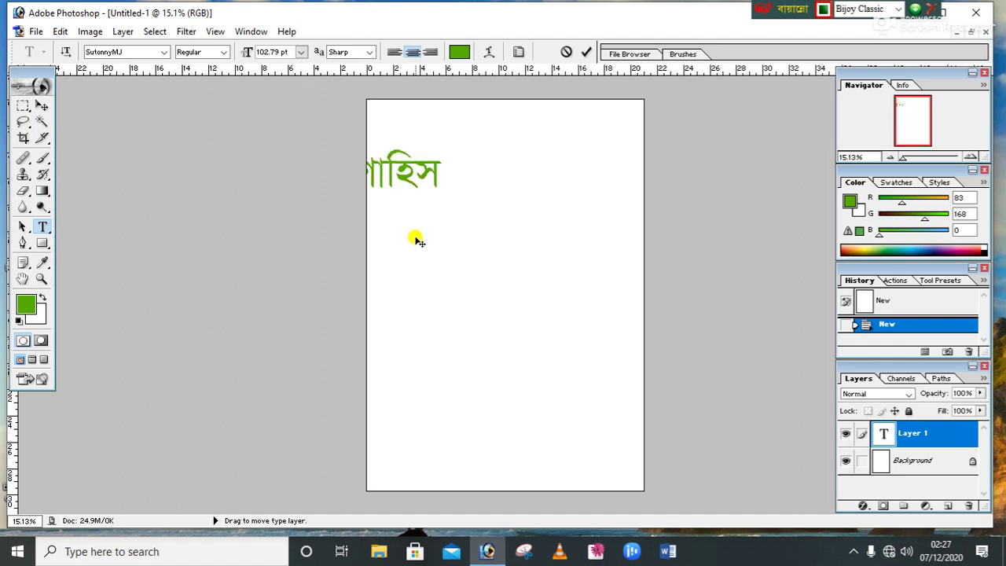
key("BackSpace")
type("v")
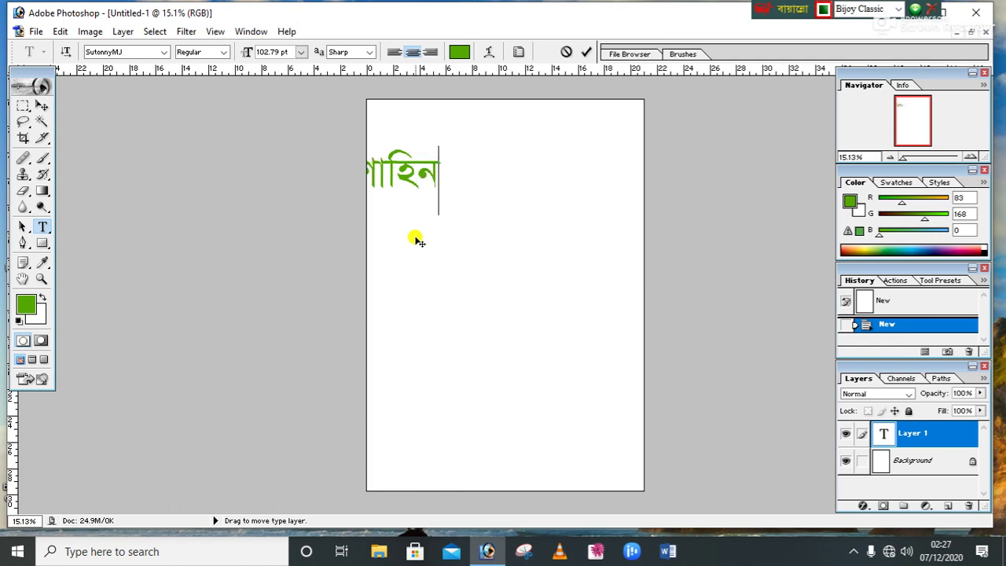
type(" f")
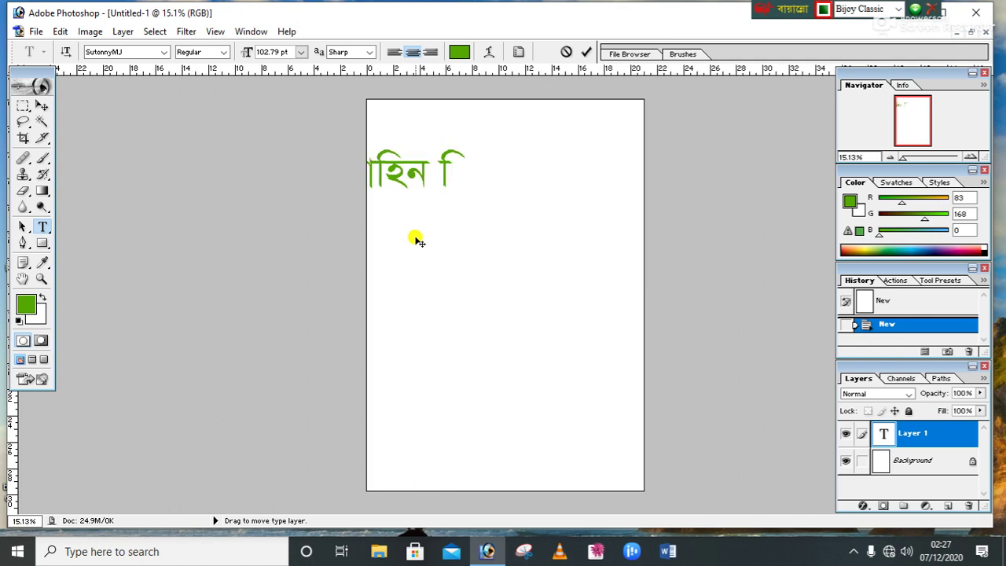
type("j")
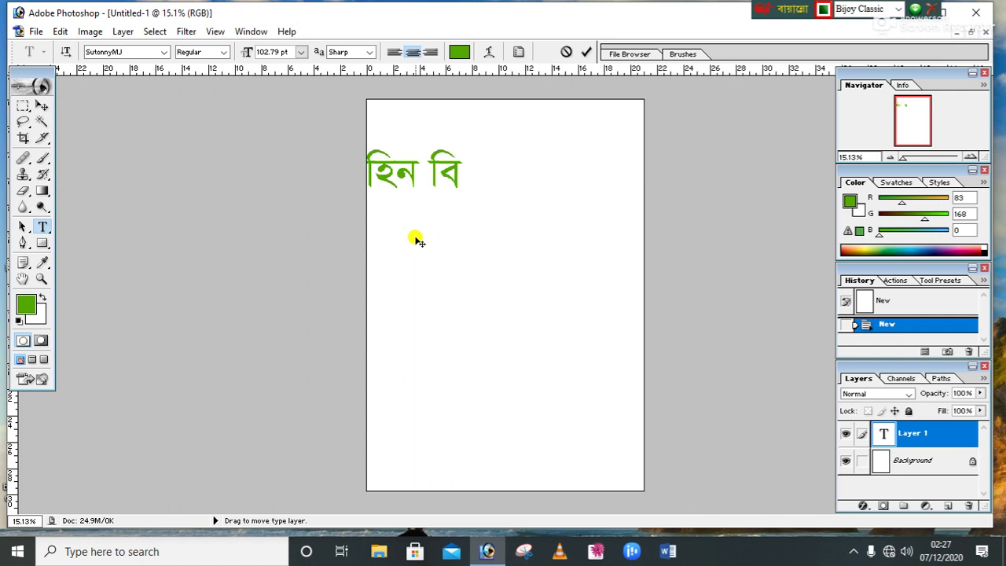
type("Mgjf")
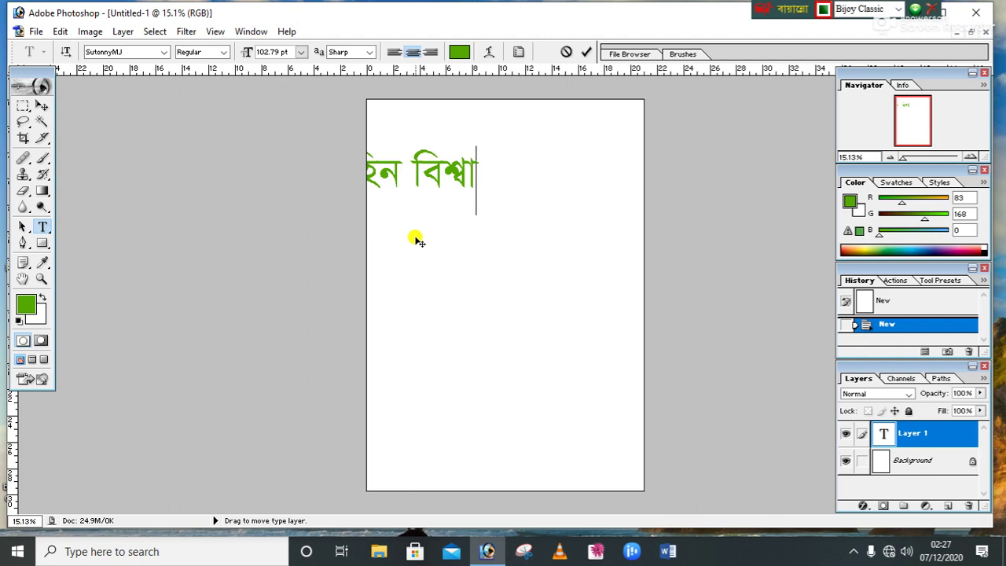
type("n")
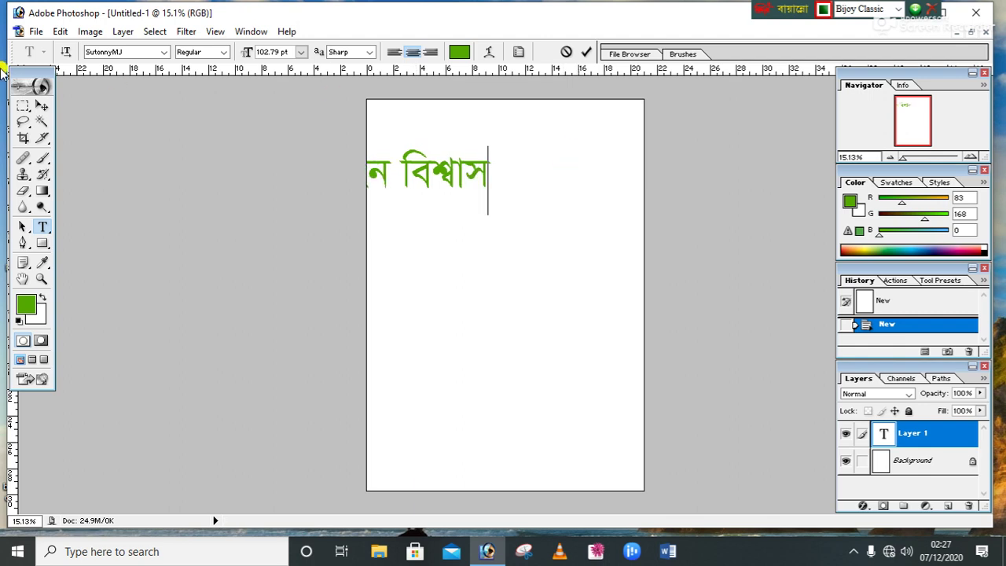
left_click(48, 107)
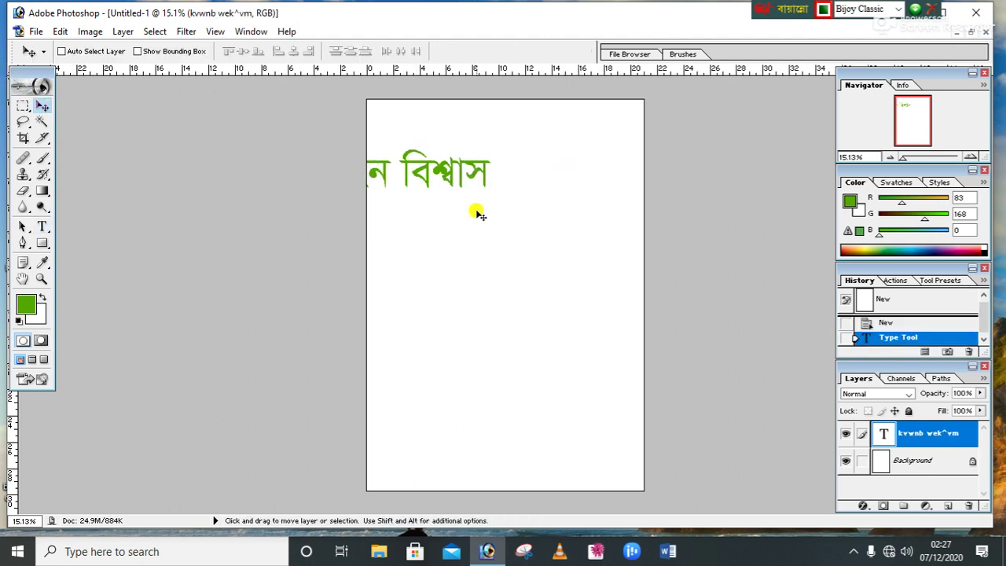
mouse_move(386, 168)
left_mouse_down()
mouse_move(483, 179)
mouse_move(476, 172)
left_mouse_up()
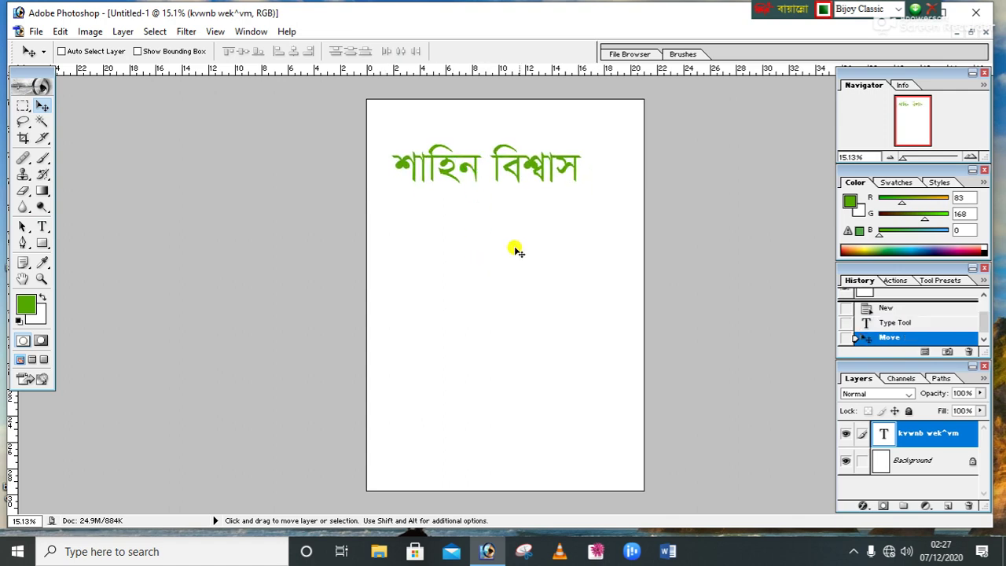
left_click(41, 226)
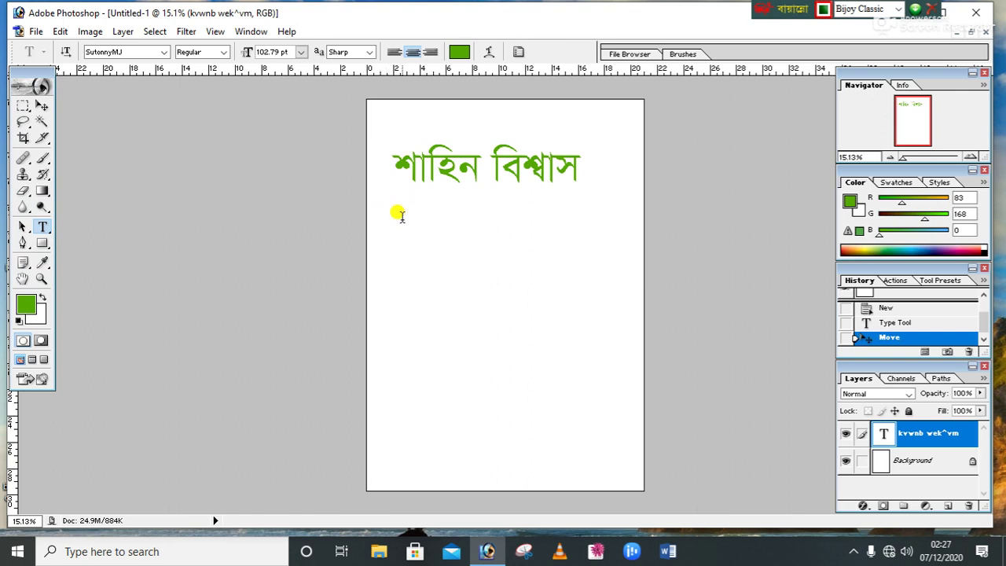
Step: Type 'ইউটিউব চ্যানেল' as a second line and drag it beneath the name
left_click(398, 212)
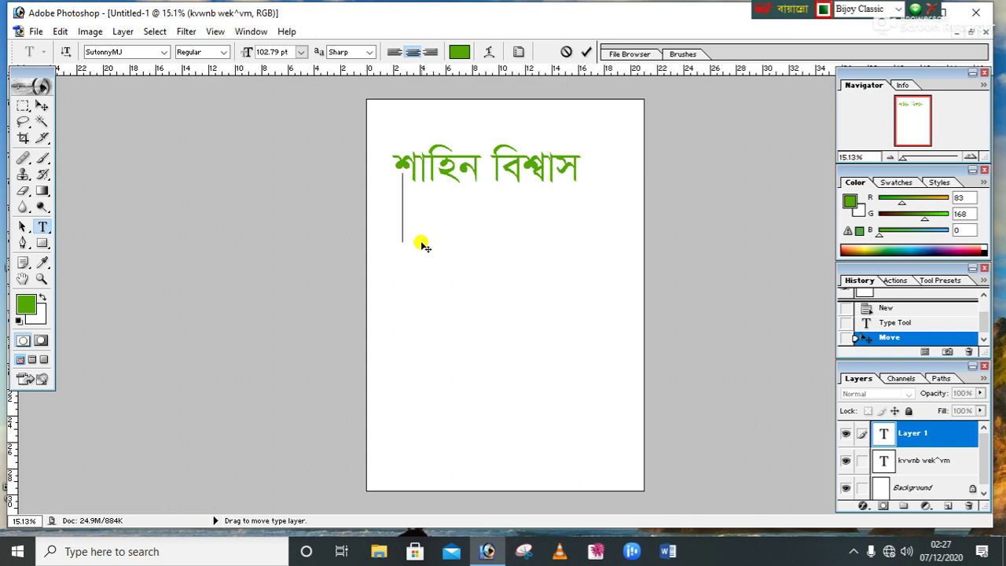
type("`")
type("ই")
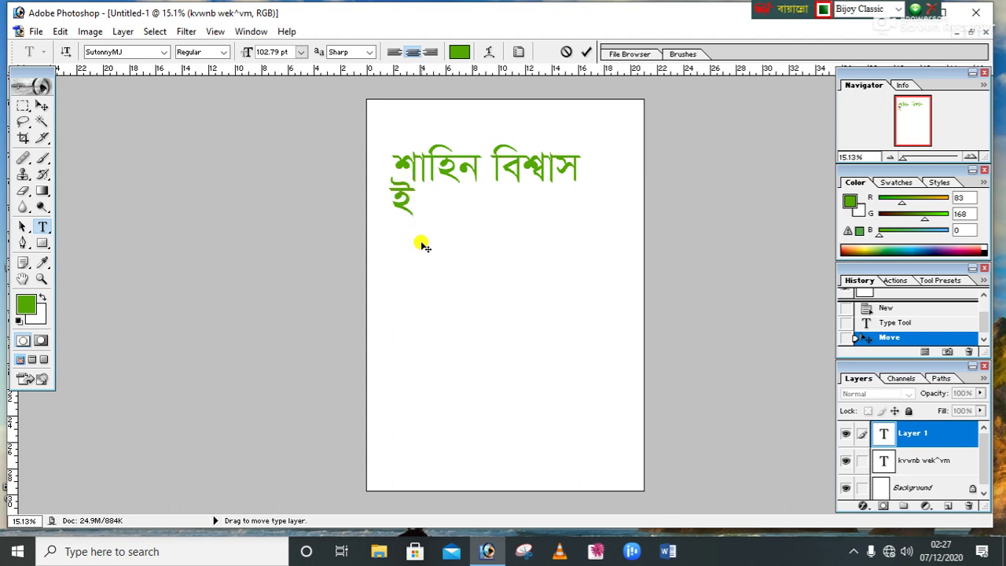
key("BackSpace")
type("`উ")
key("BackSpace")
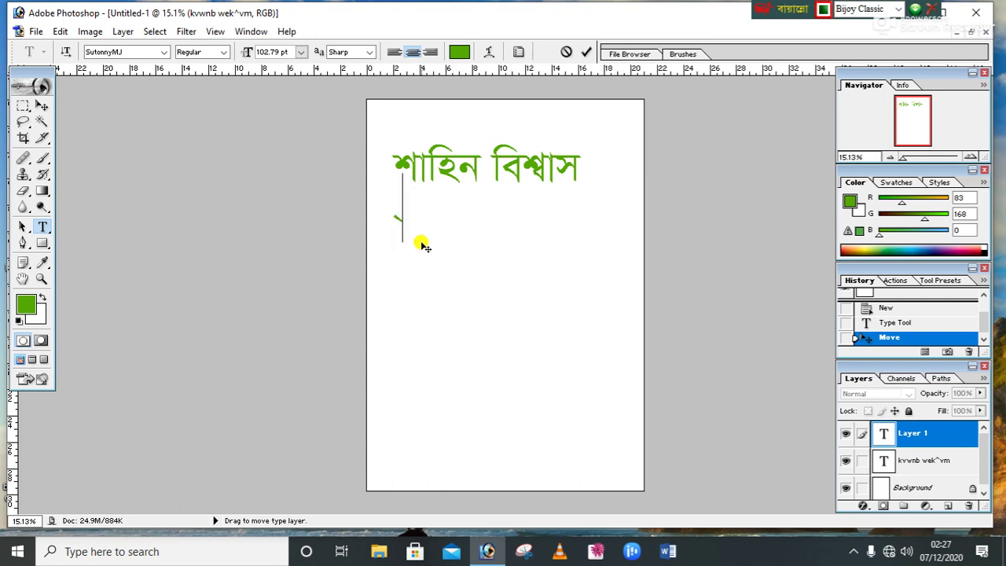
type("ই")
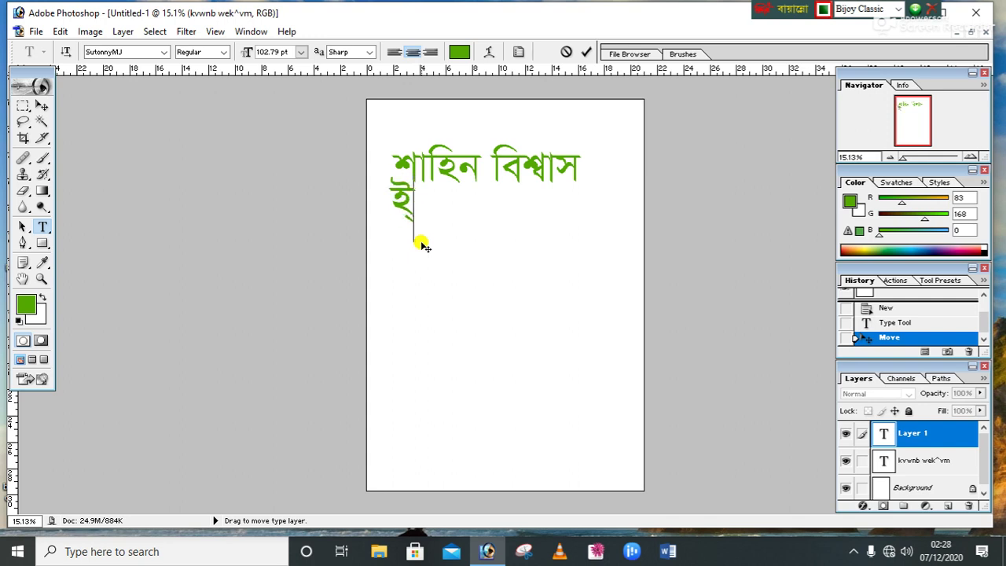
type("উি")
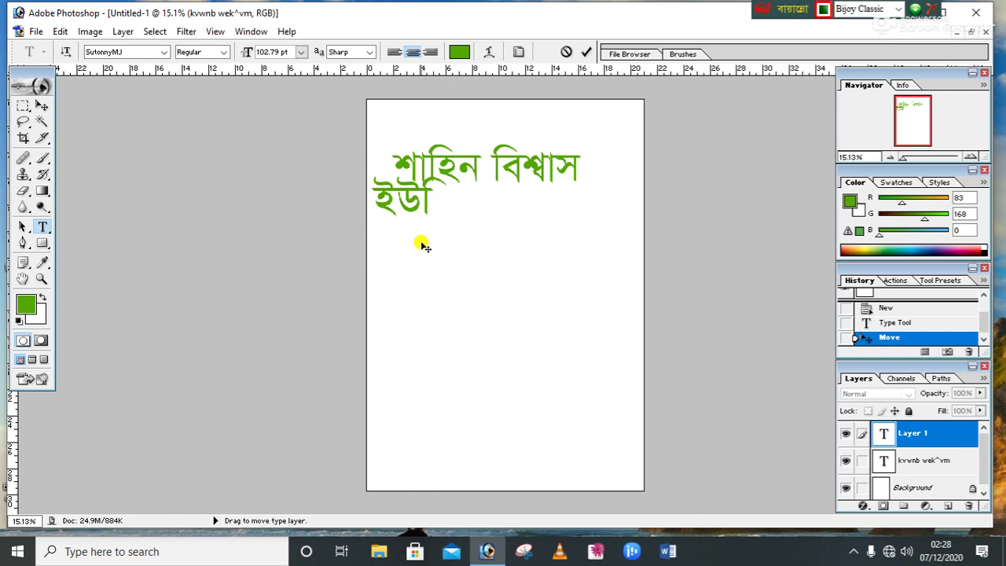
type("ট")
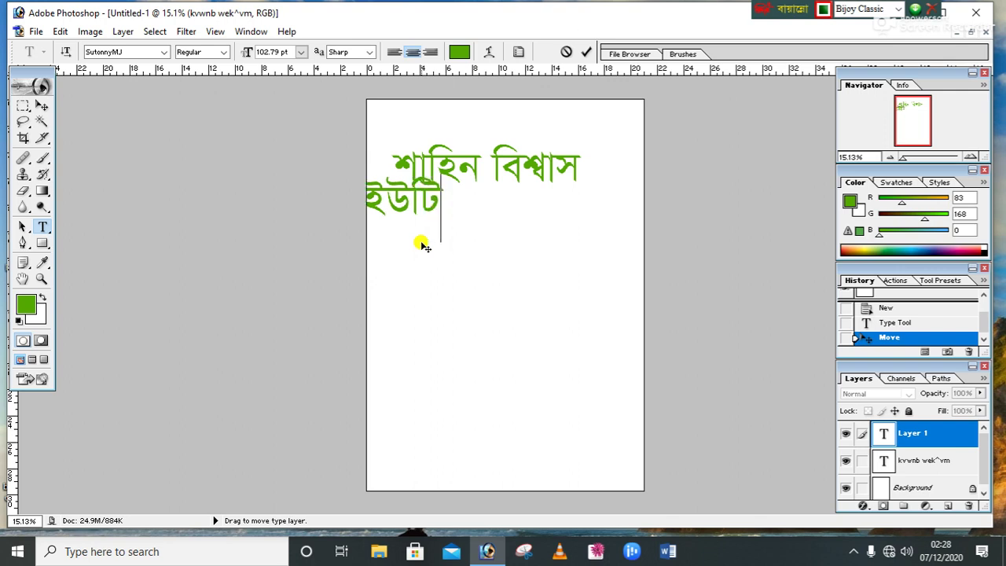
type("উ")
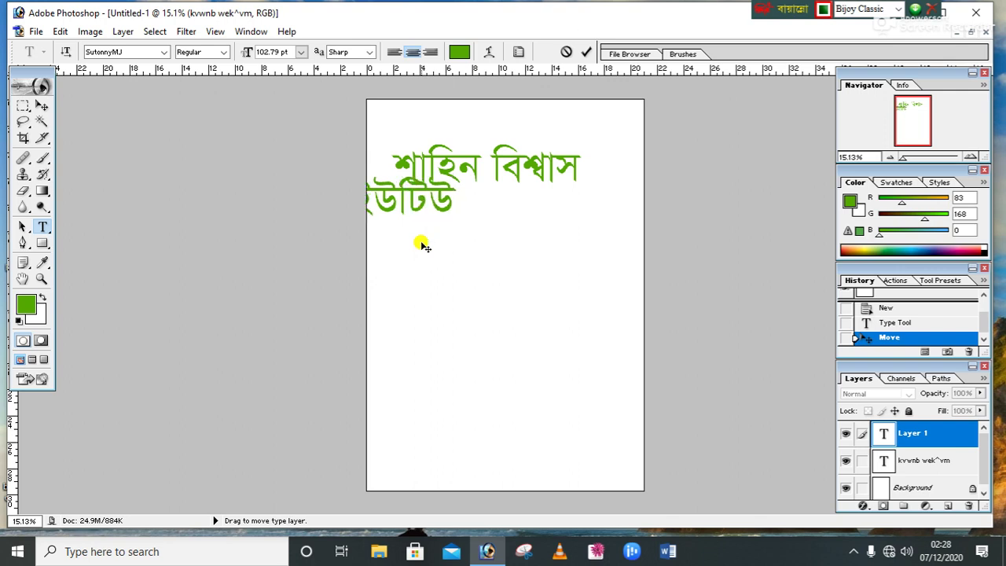
type("ব")
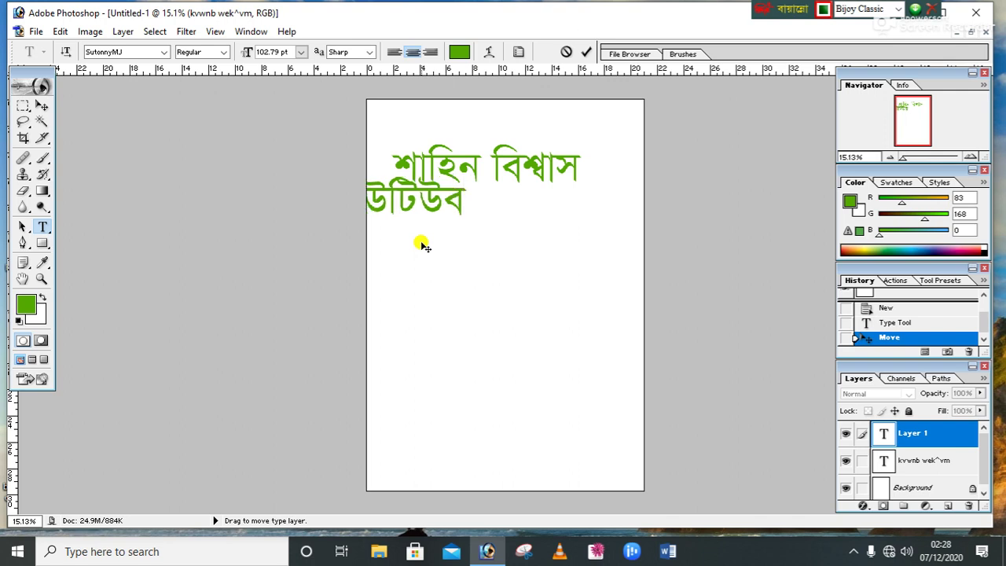
type(" চ")
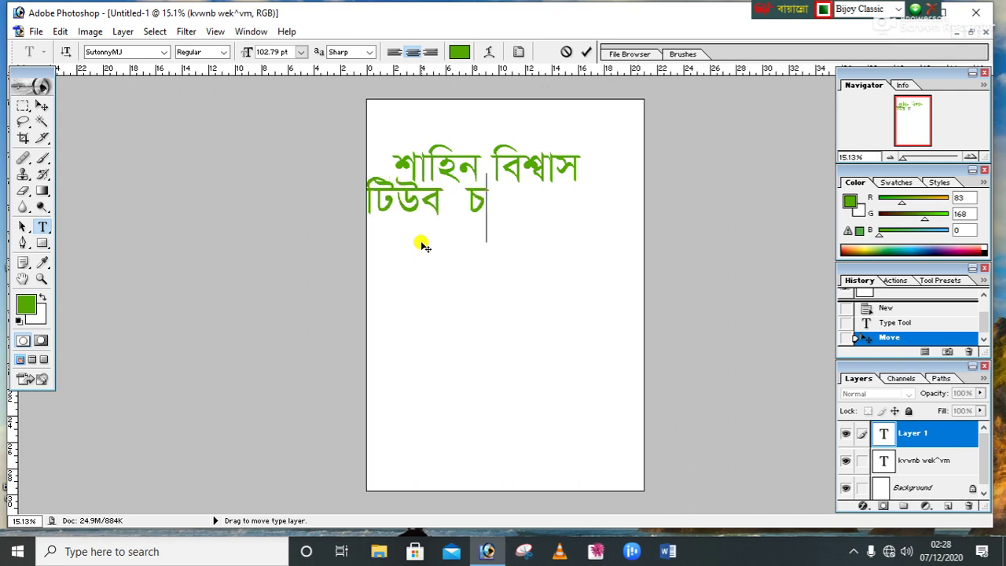
type("্য")
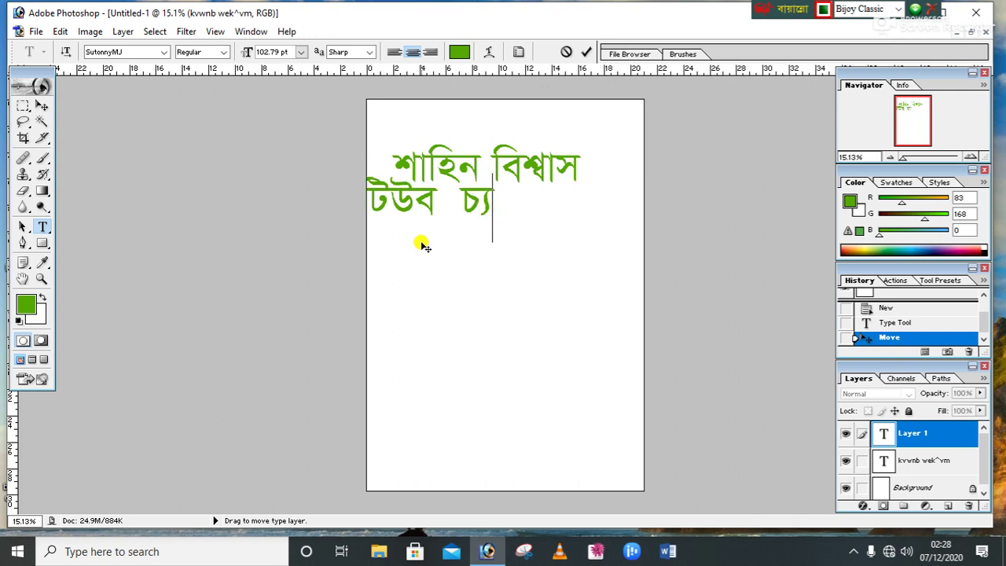
type("াে")
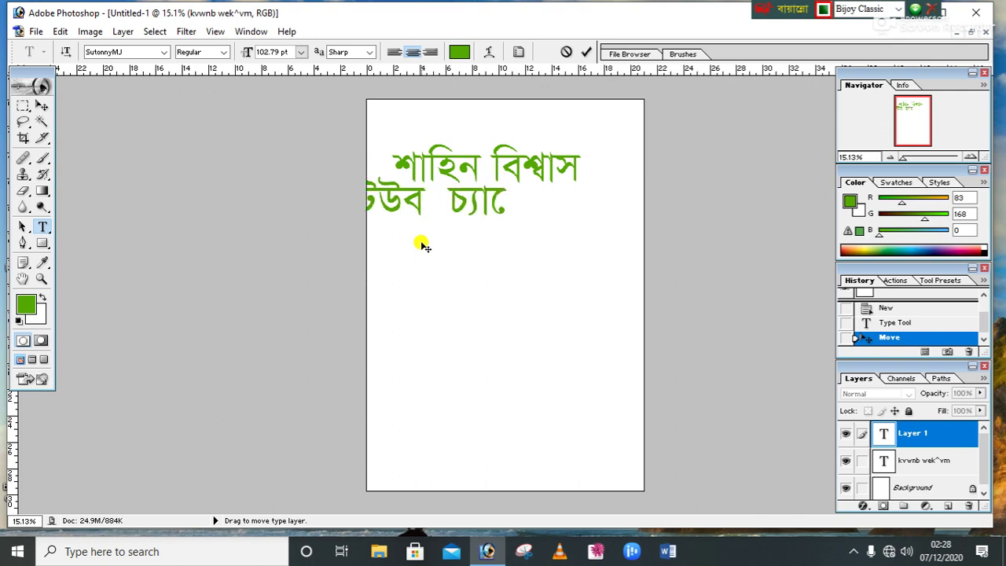
type("ন")
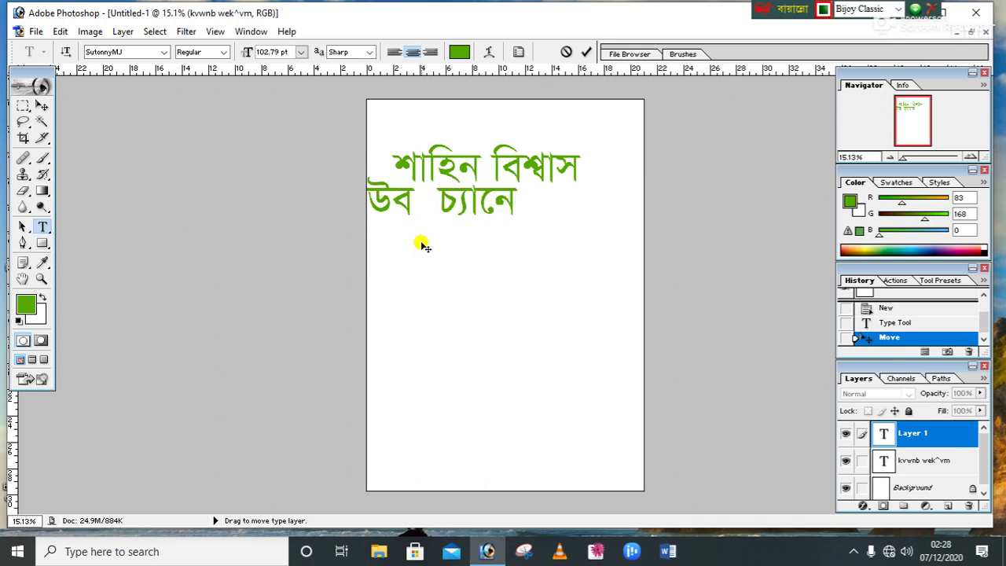
type("ল")
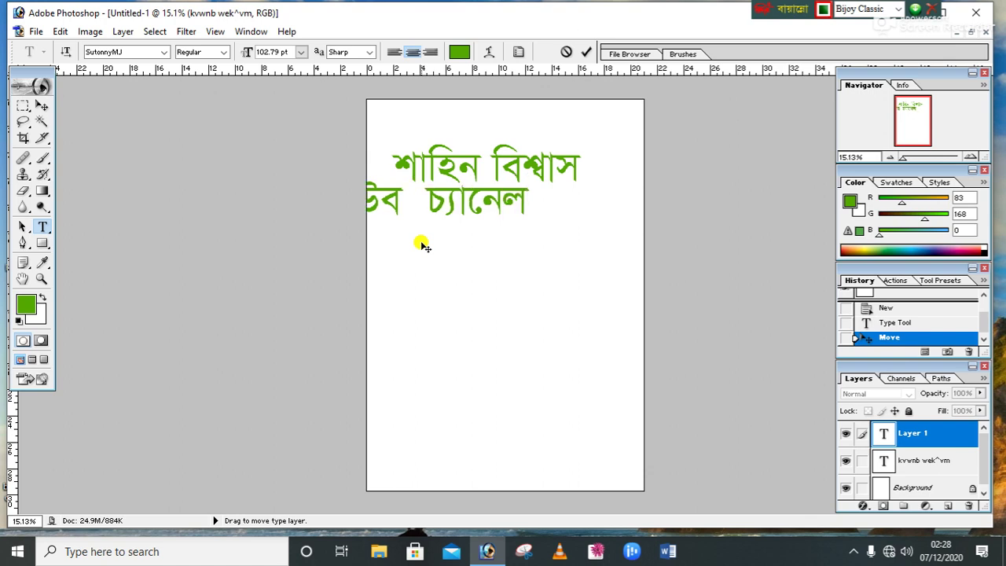
left_click(41, 106)
mouse_move(403, 203)
left_mouse_down()
mouse_move(474, 233)
mouse_move(504, 224)
left_mouse_up()
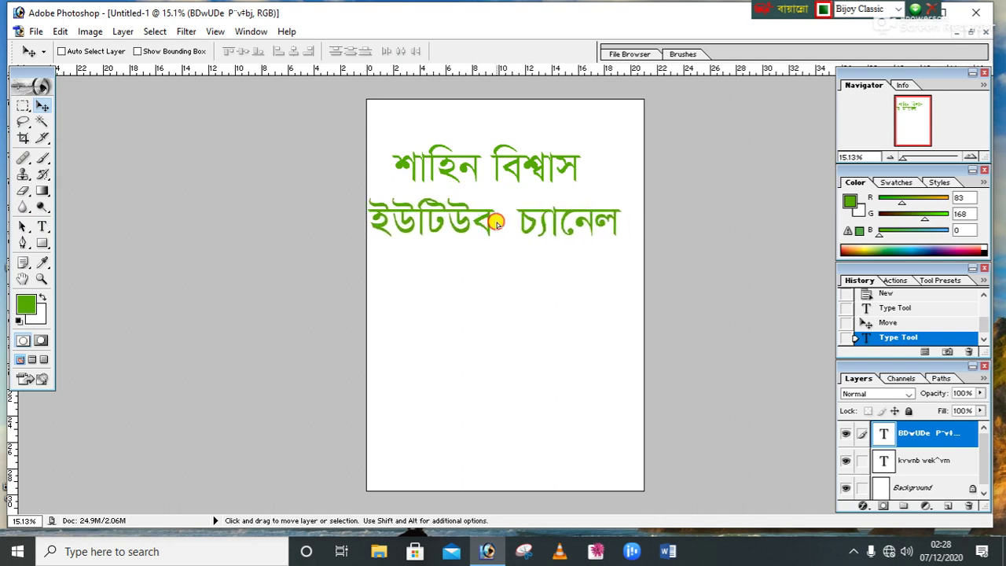
left_click_drag(501, 222, 503, 223)
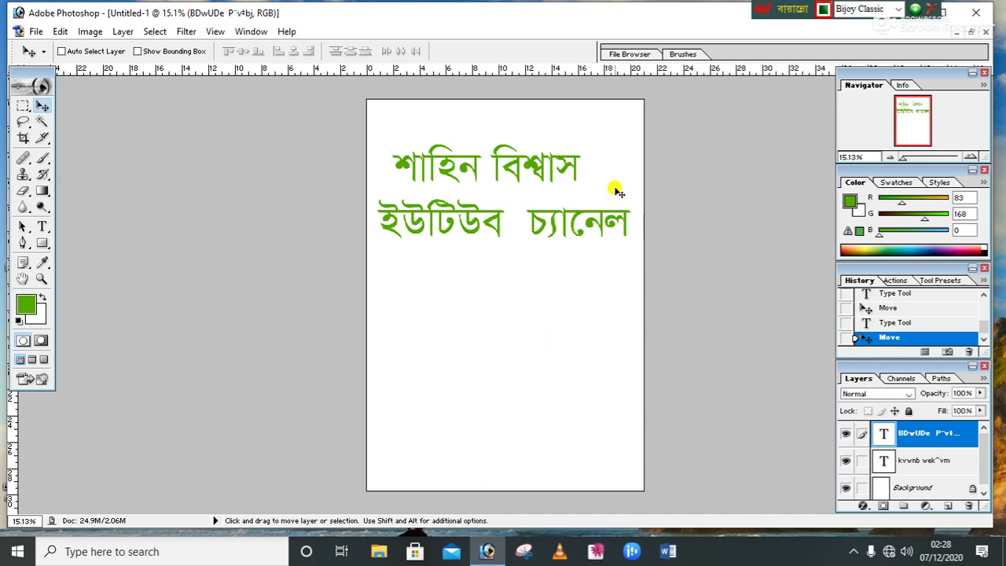
Step: Save the page as JPEG 'ye_enm' on the Desktop at Maximum quality
left_click(35, 31)
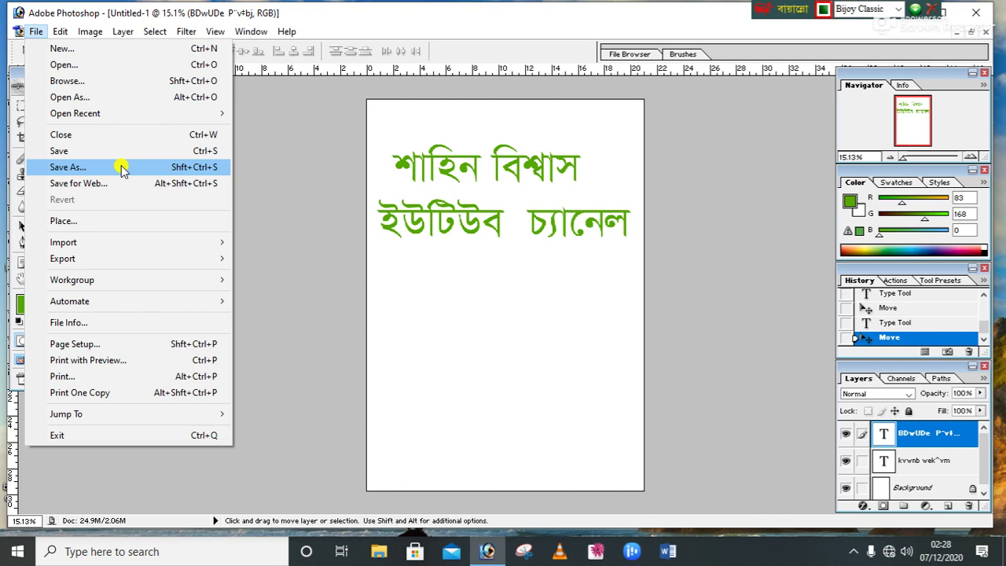
left_click(103, 169)
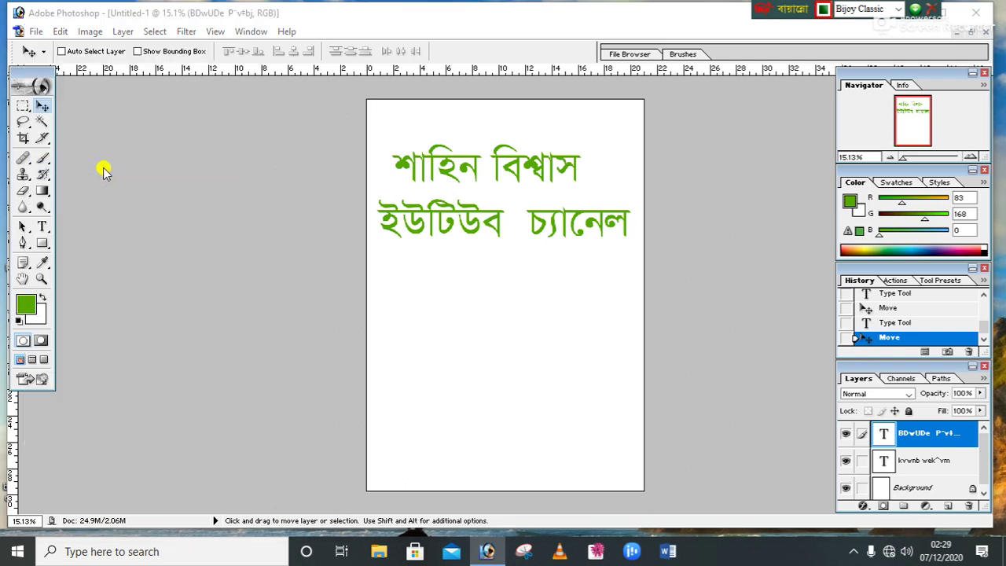
left_click(478, 325)
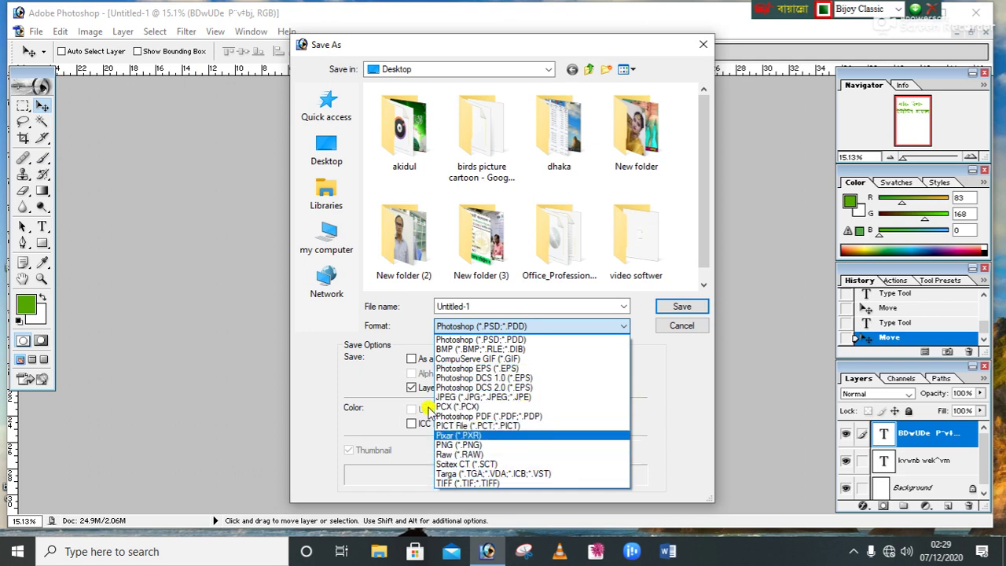
left_click(514, 397)
double_click(525, 306)
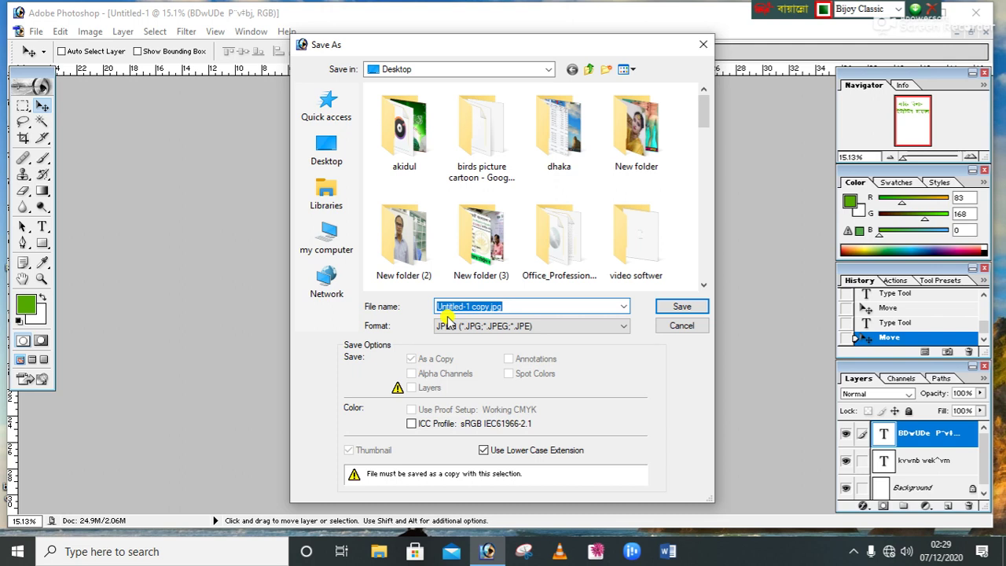
type("yel")
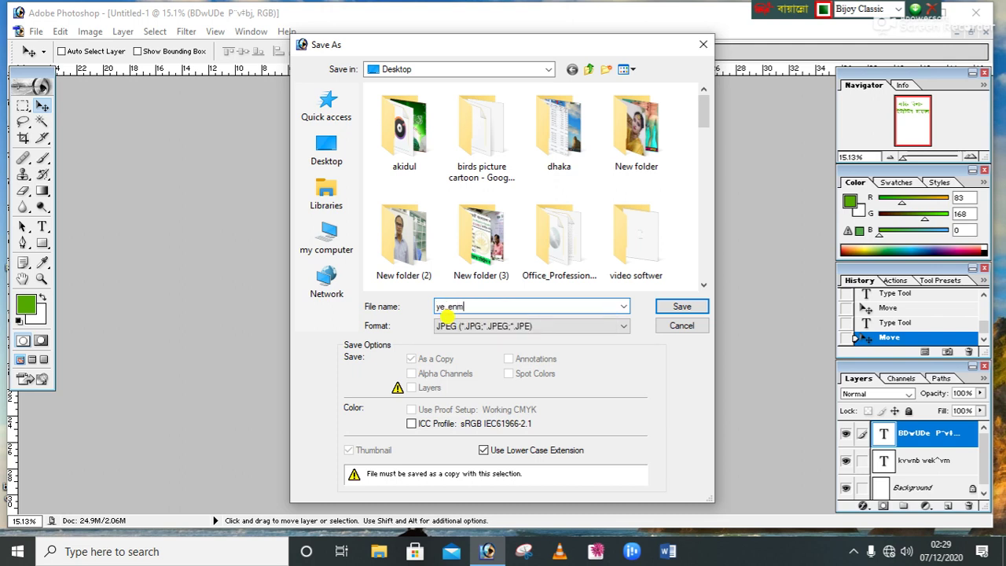
left_click(696, 311)
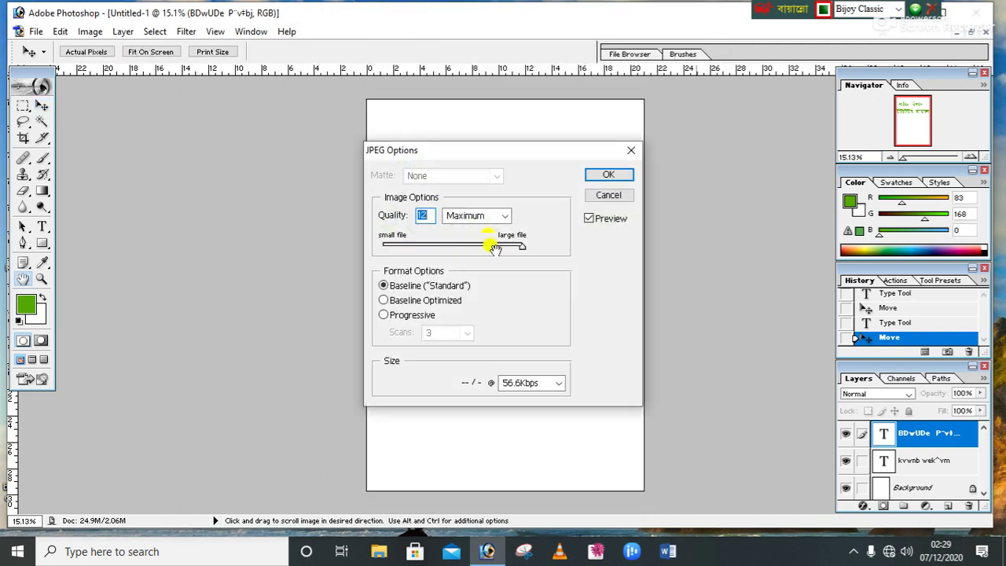
left_click(627, 173)
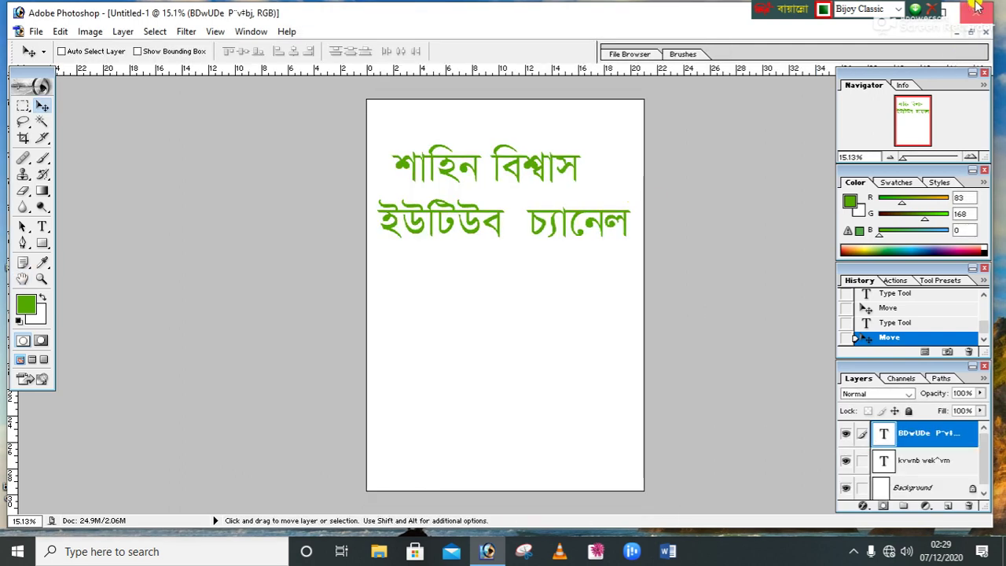
Step: Quit Photoshop without saving either document, then open the ye_enm JPEG from the desktop
left_click(976, 6)
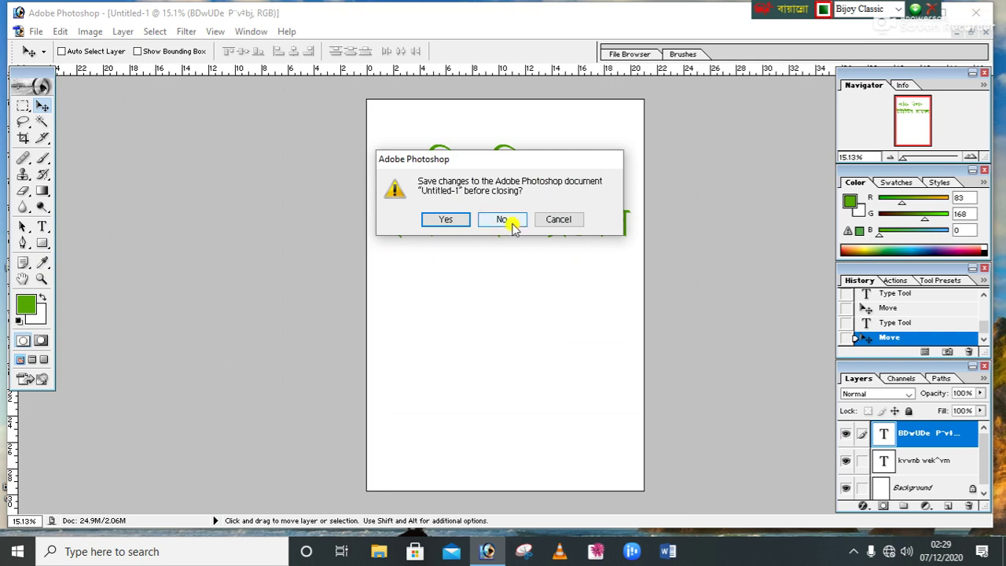
left_click(512, 225)
left_click(507, 223)
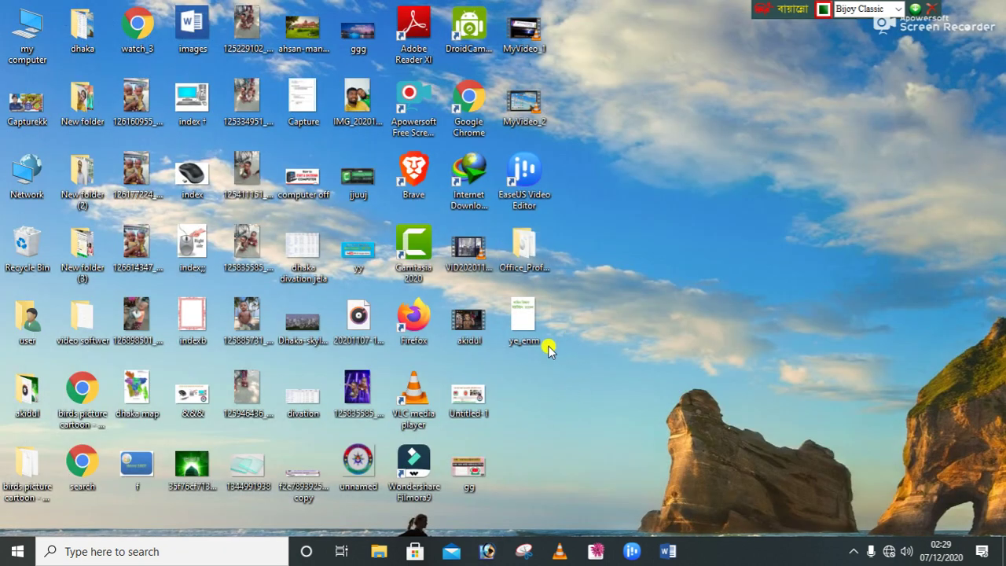
double_click(531, 321)
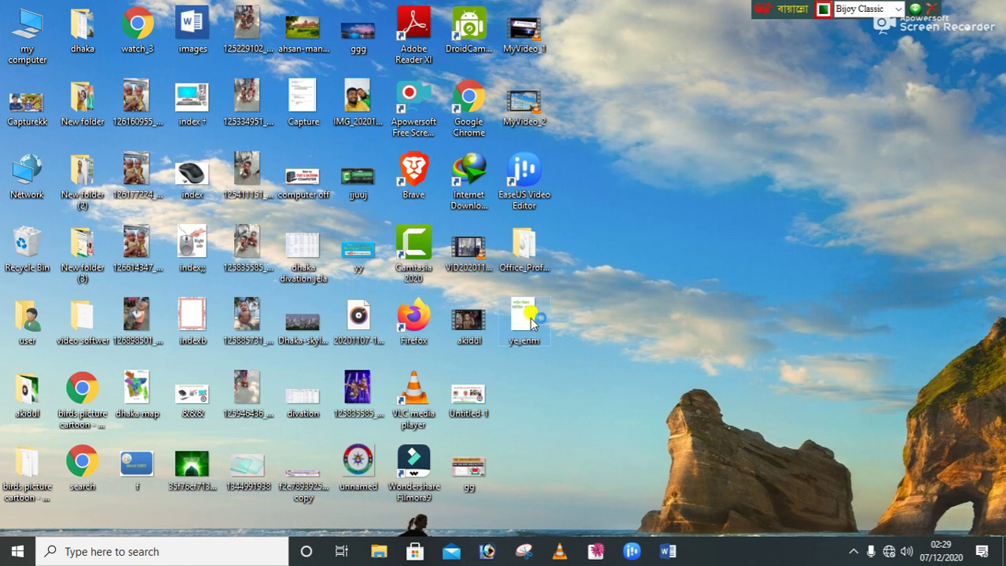